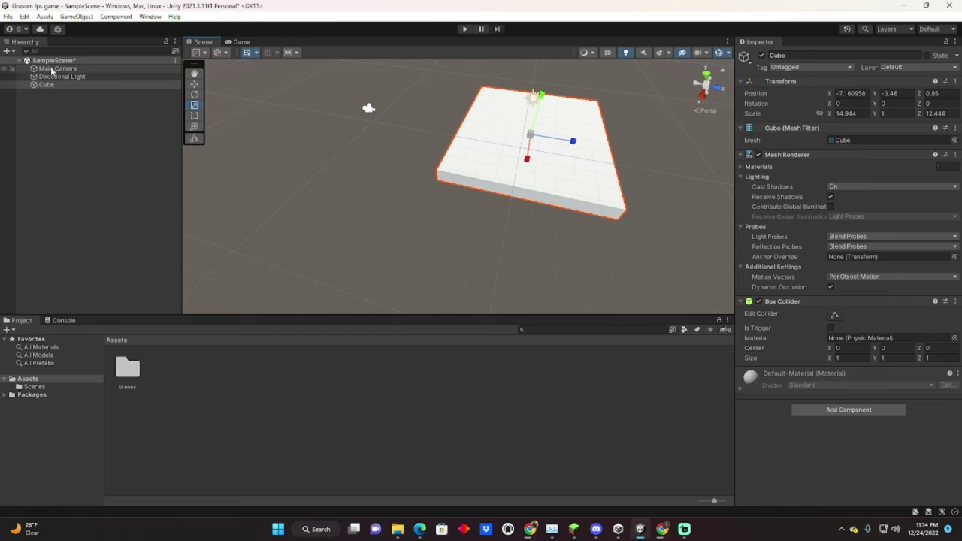
Delete the Main Camera from SampleScene.
left_click(53, 69)
right_click(52, 68)
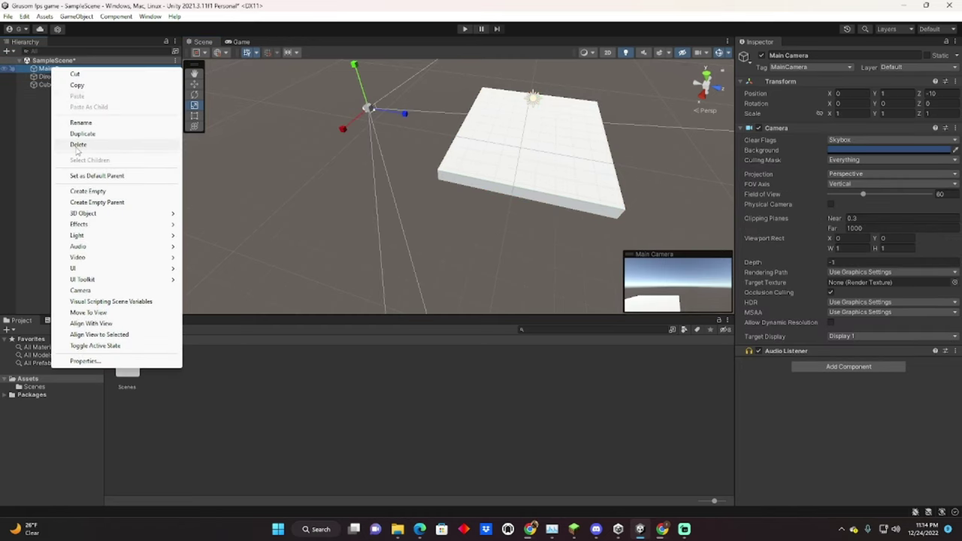
left_click(78, 144)
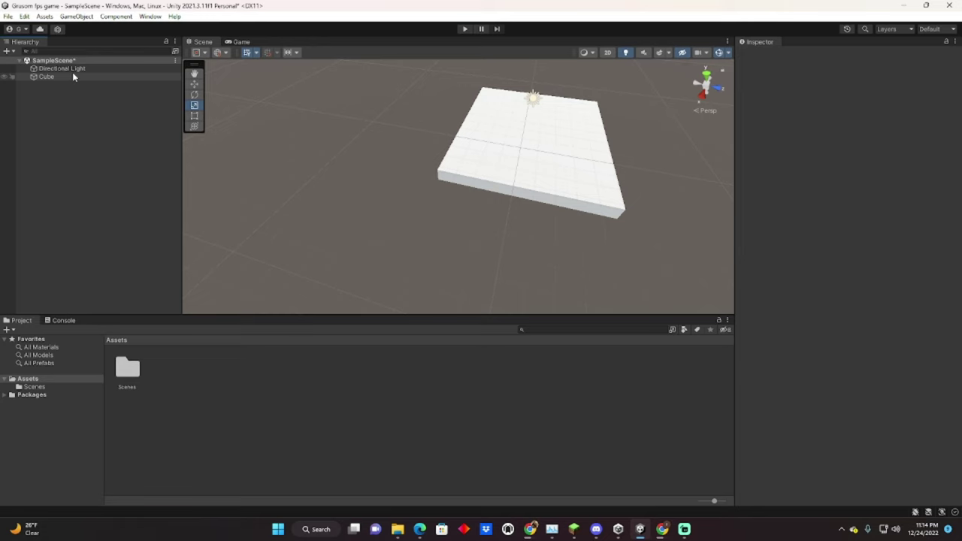
Import all contents of the GorillaLocomotion custom package from Downloads and reload the changed SampleScene from disk.
right_click(185, 411)
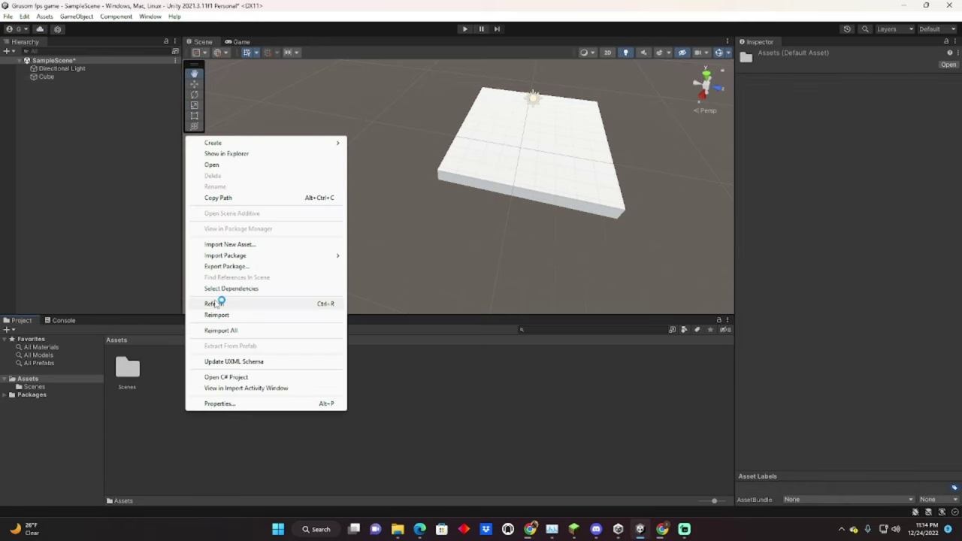
mouse_move(268, 255)
left_click(404, 256)
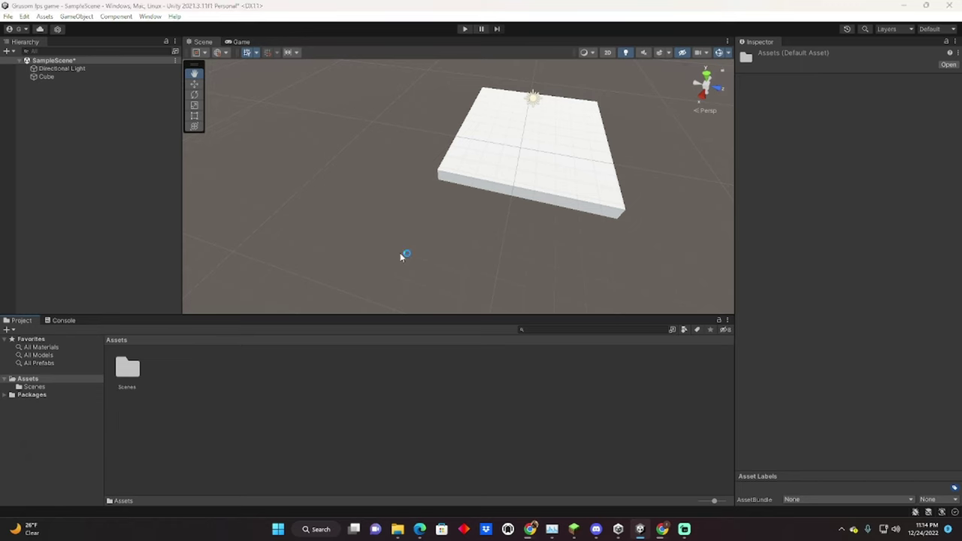
scroll(155, 107, "down", 10)
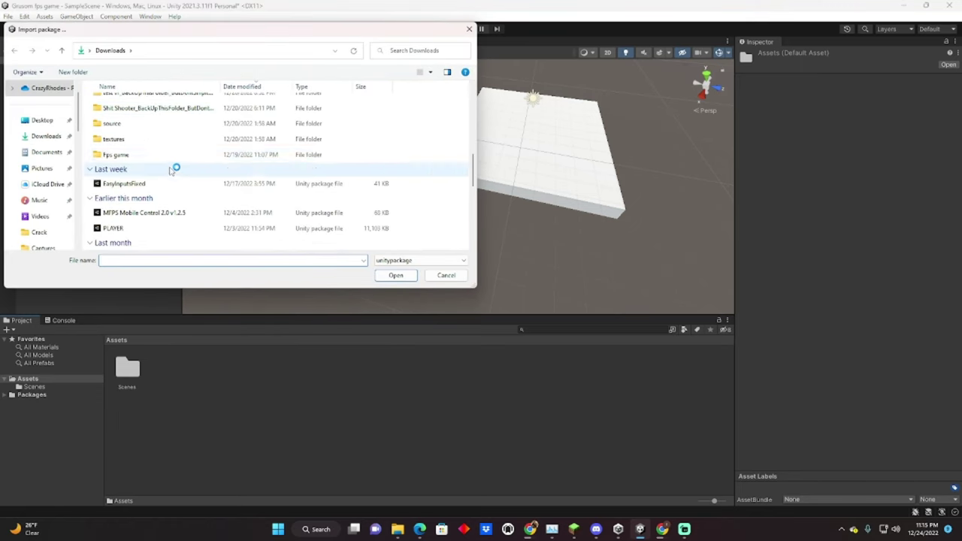
scroll(172, 173, "down", 2)
scroll(193, 189, "up", 4)
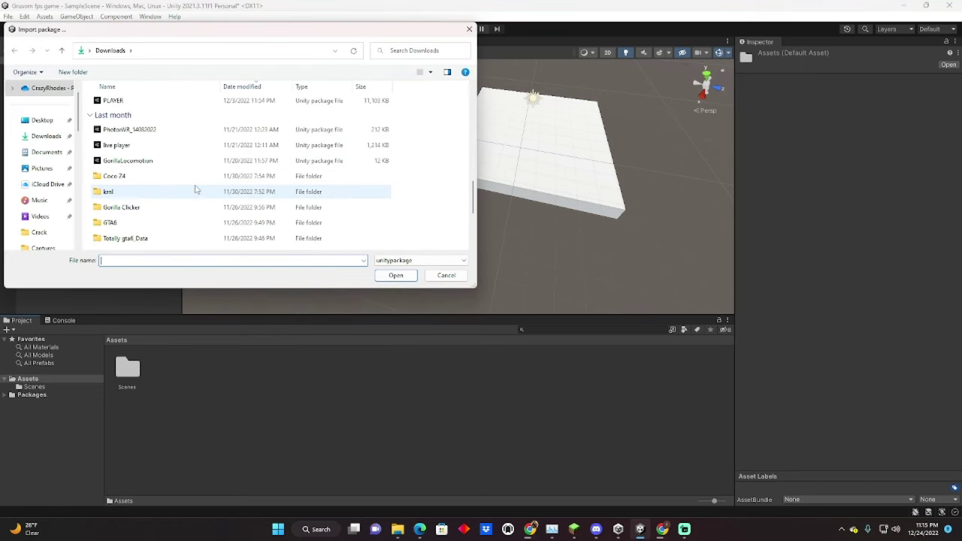
double_click(145, 160)
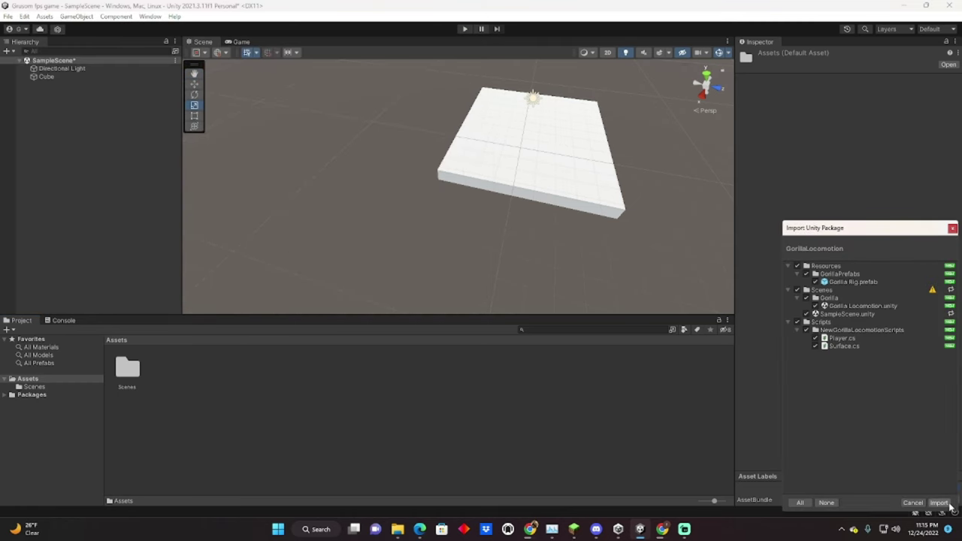
left_click(939, 503)
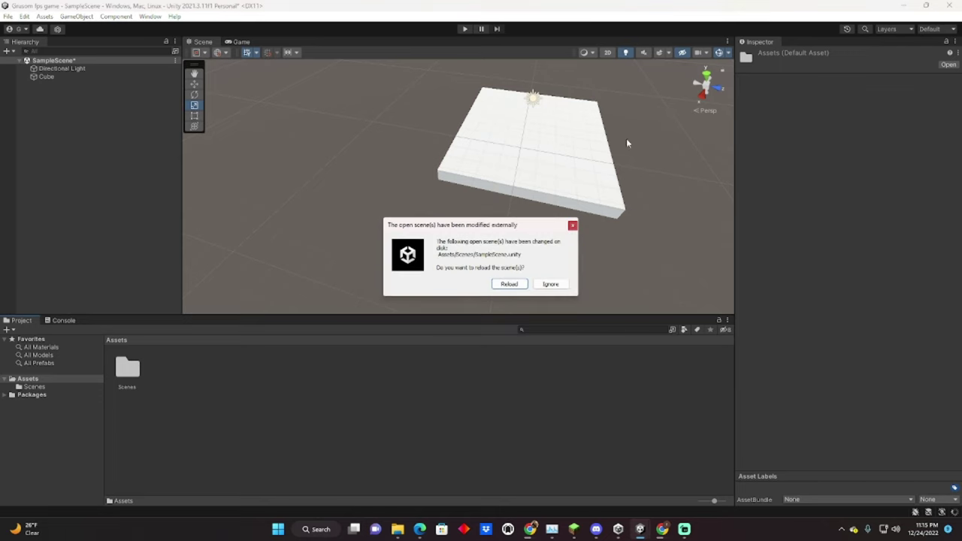
left_click(511, 286)
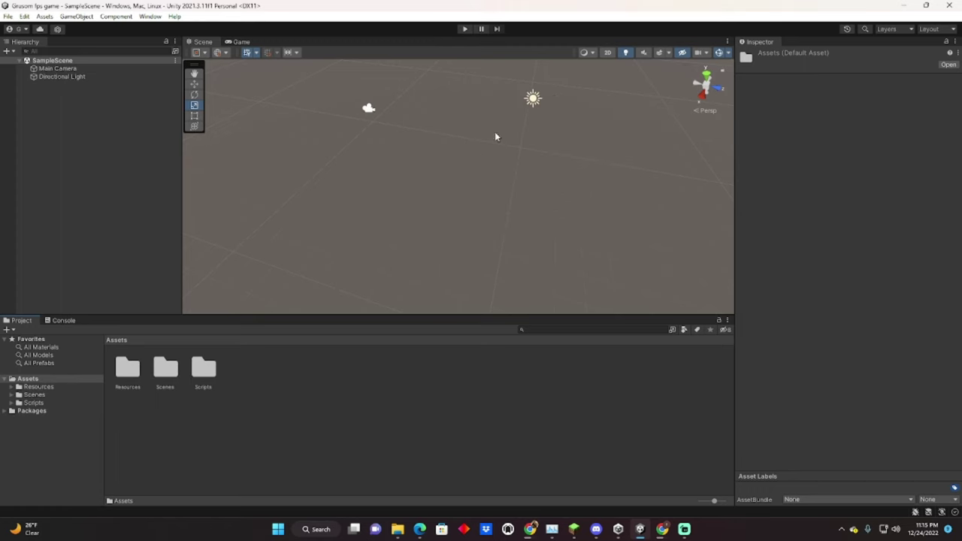
Delete the Main Camera and add a cube scaled into a flat platform about 14 by 1 by 18 units.
right_click(77, 69)
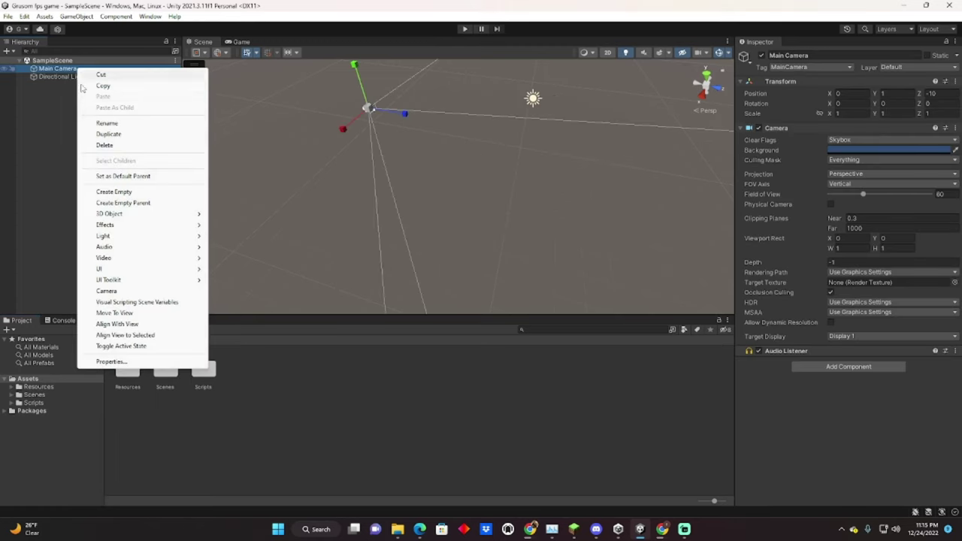
left_click(106, 145)
left_click(6, 51)
mouse_move(64, 83)
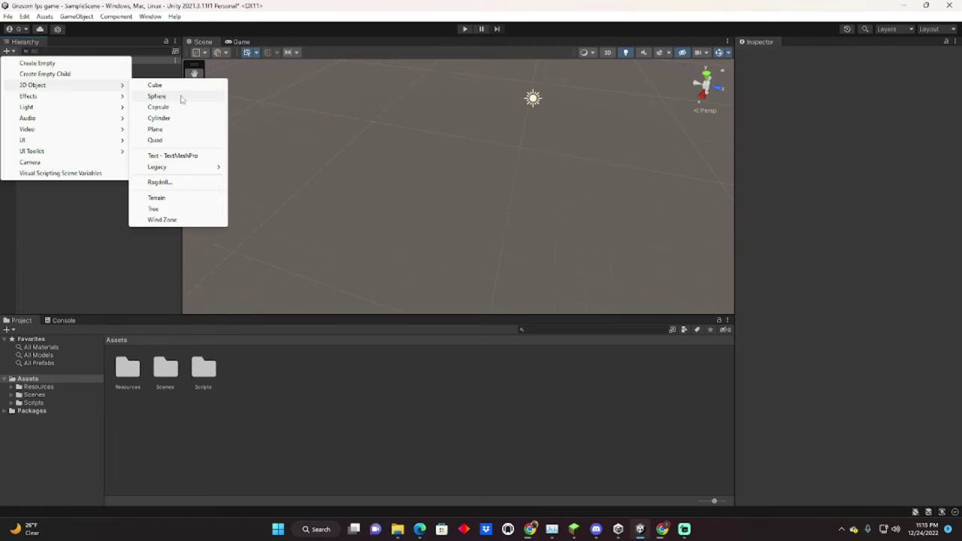
left_click(156, 85)
left_click_drag(497, 195, 337, 314)
left_click_drag(445, 219, 271, 29)
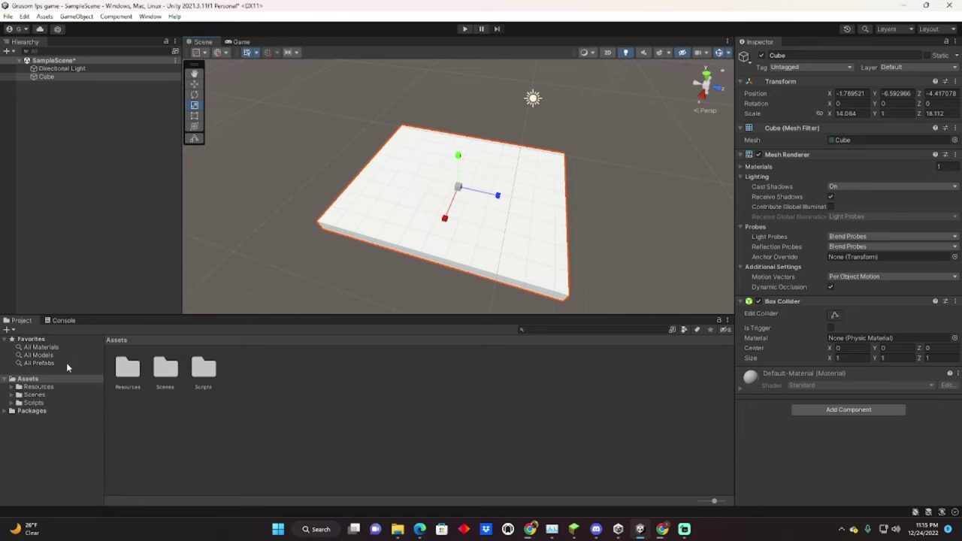
Place the Gorilla Rig prefab from Resources/GorillaPrefabs above the platform, at about X 0.07, Y -0.18, Z -3.88.
left_click(29, 387)
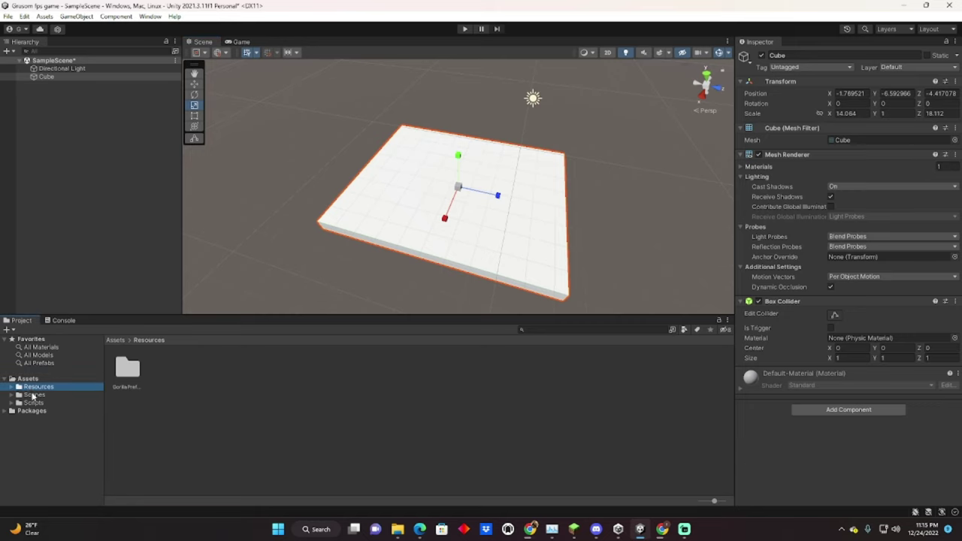
double_click(127, 368)
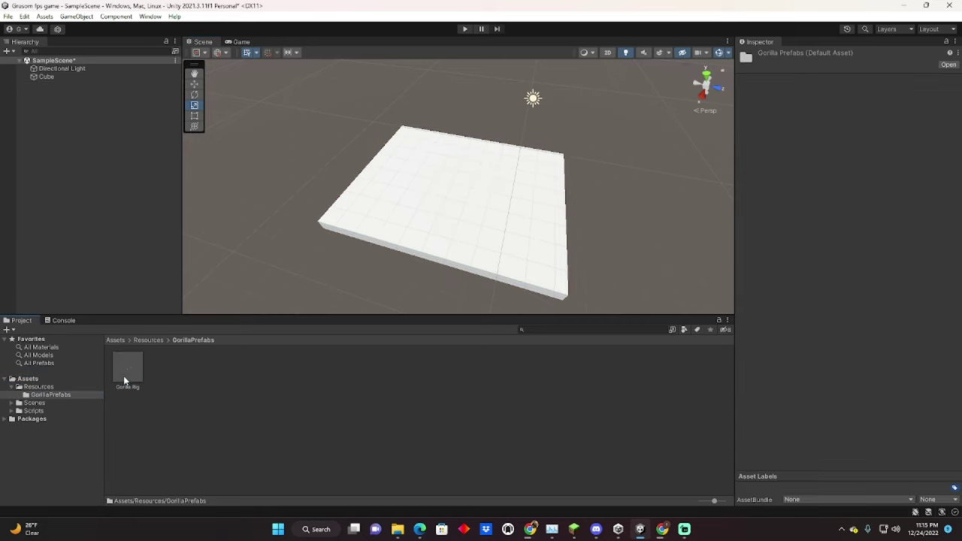
left_click_drag(125, 381, 488, 46)
key("w")
left_click_drag(501, 208, 557, 240, "alt")
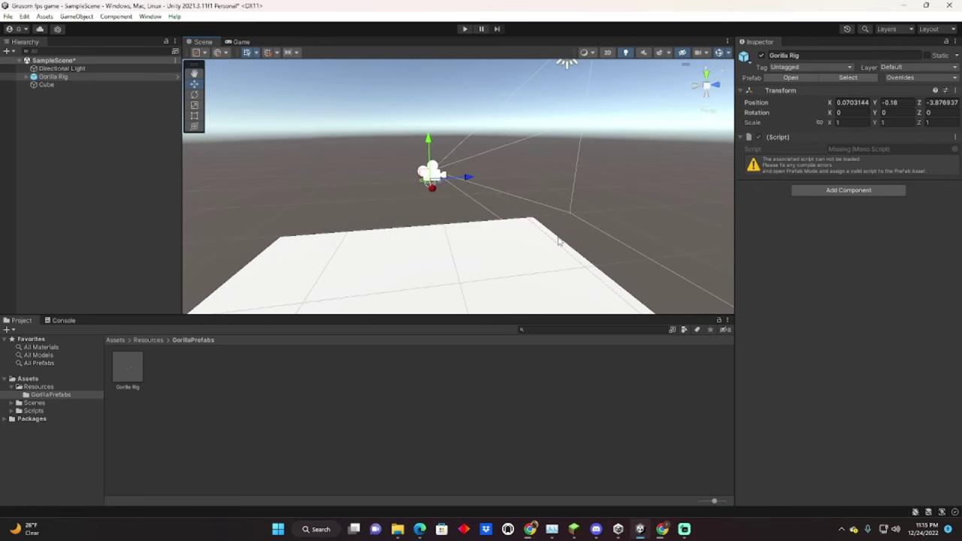
scroll(557, 240, "up", 3)
Install XR Plugin Management from the project settings.
left_click(24, 16)
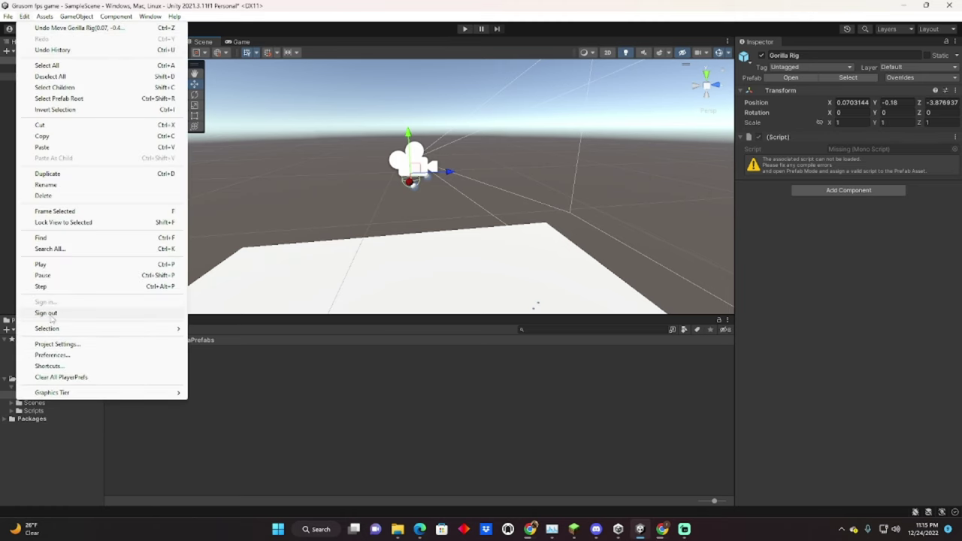
left_click(47, 344)
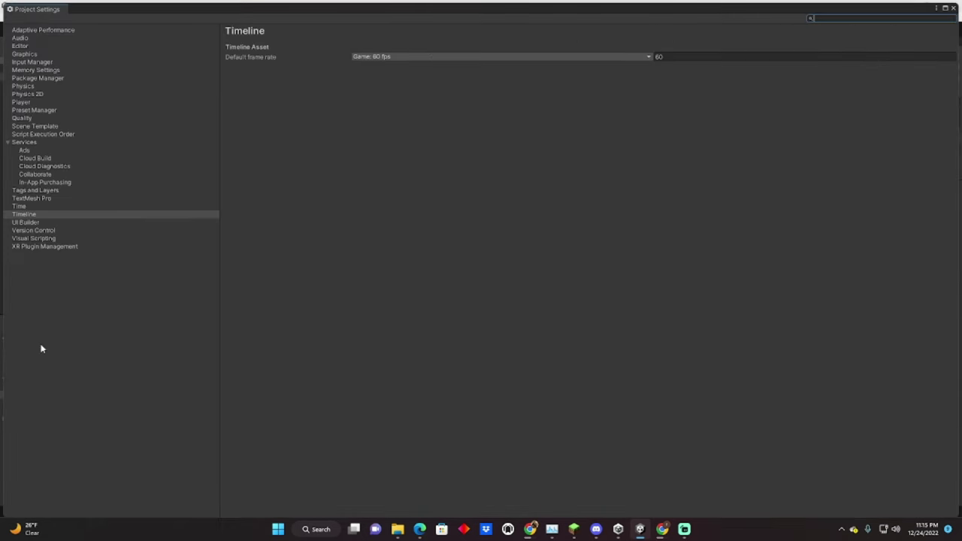
left_click(52, 247)
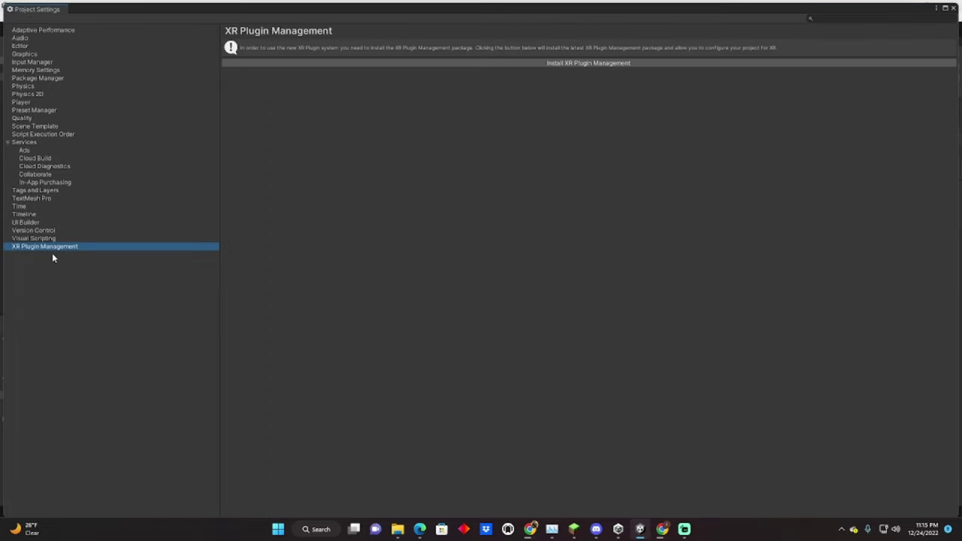
left_click(595, 64)
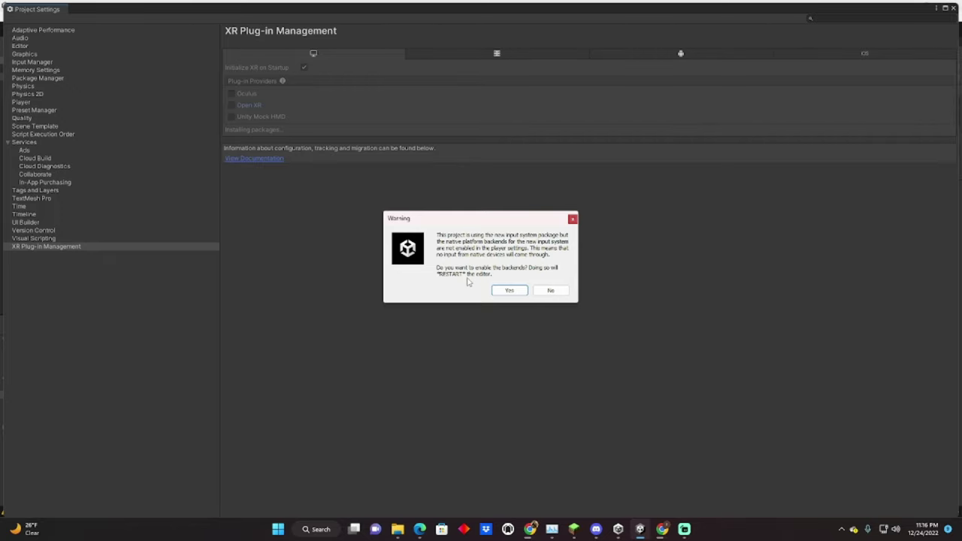
left_click(574, 529)
left_click(596, 529)
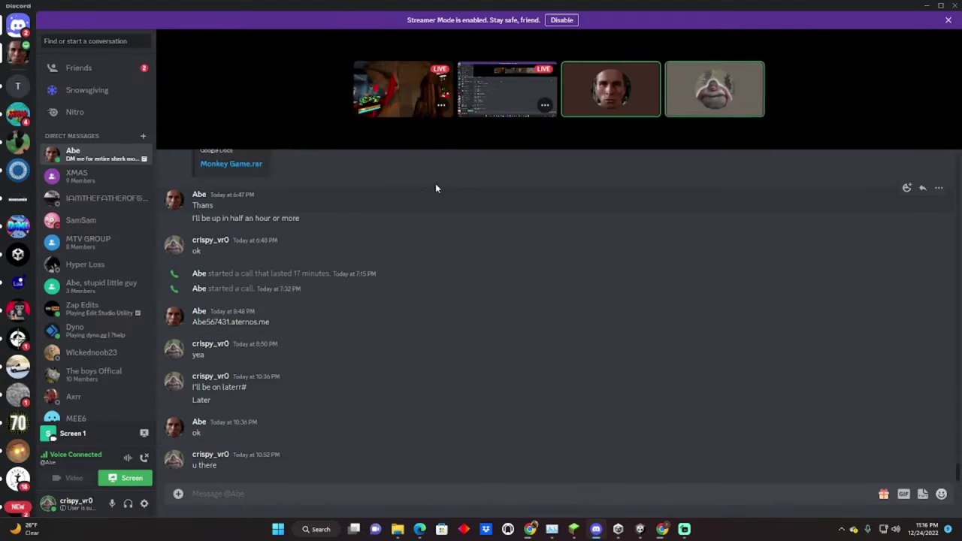
right_click(638, 88)
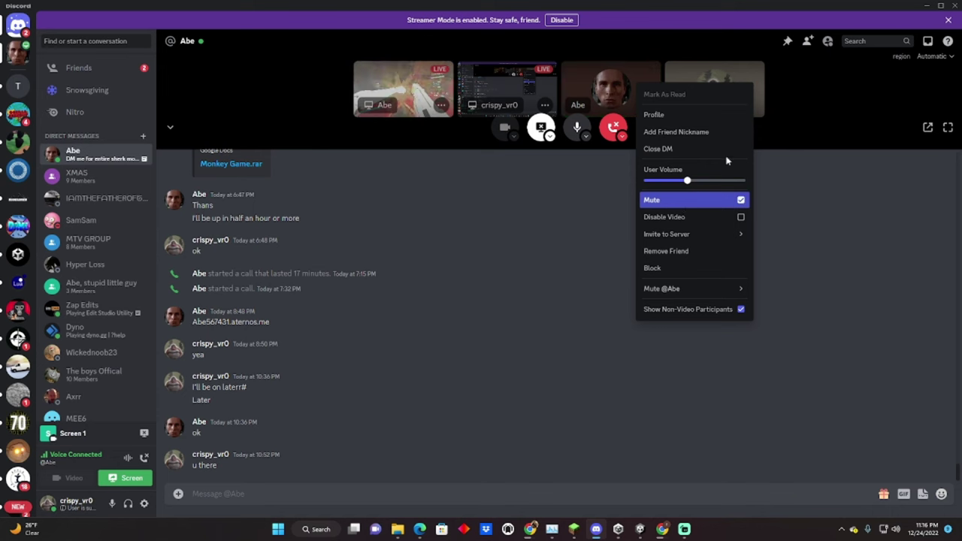
key("alt+Tab")
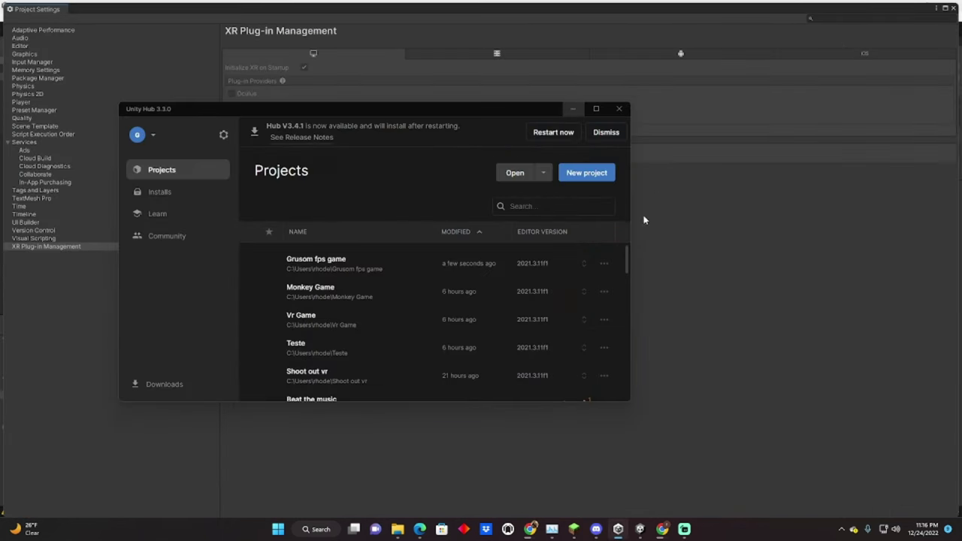
left_click(568, 109)
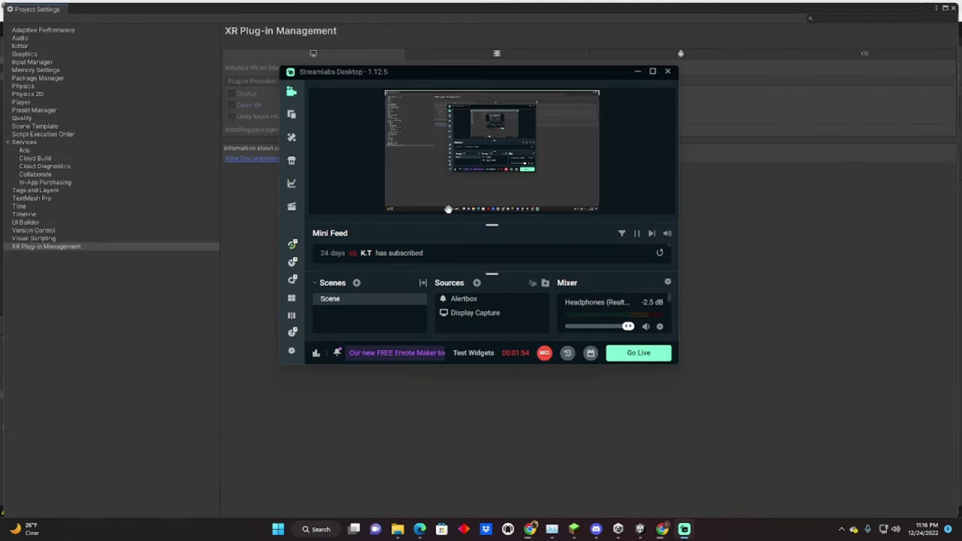
left_click(637, 72)
left_click(389, 21)
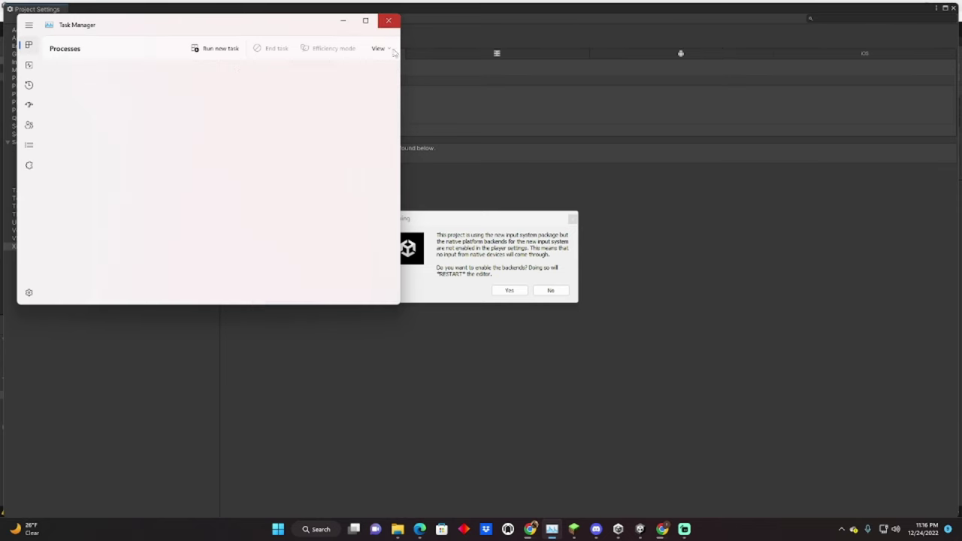
left_click(569, 277)
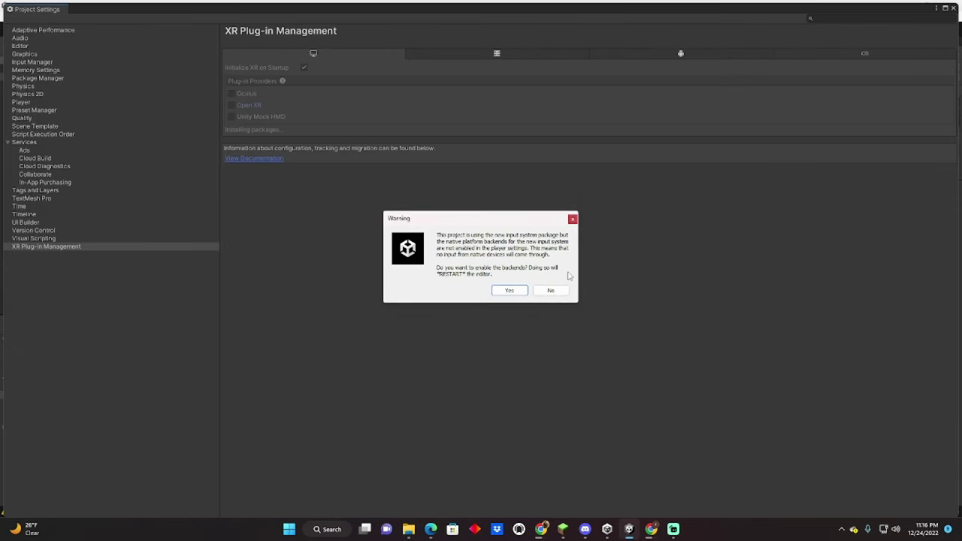
Agree to enable the new input system backends with an editor restart and save the changes to SampleScene.
left_click(506, 293)
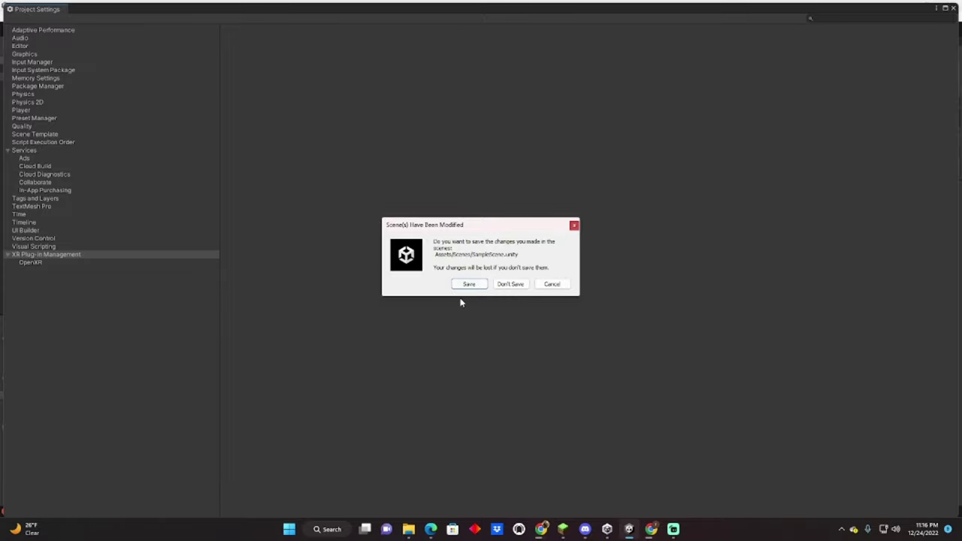
left_click(473, 284)
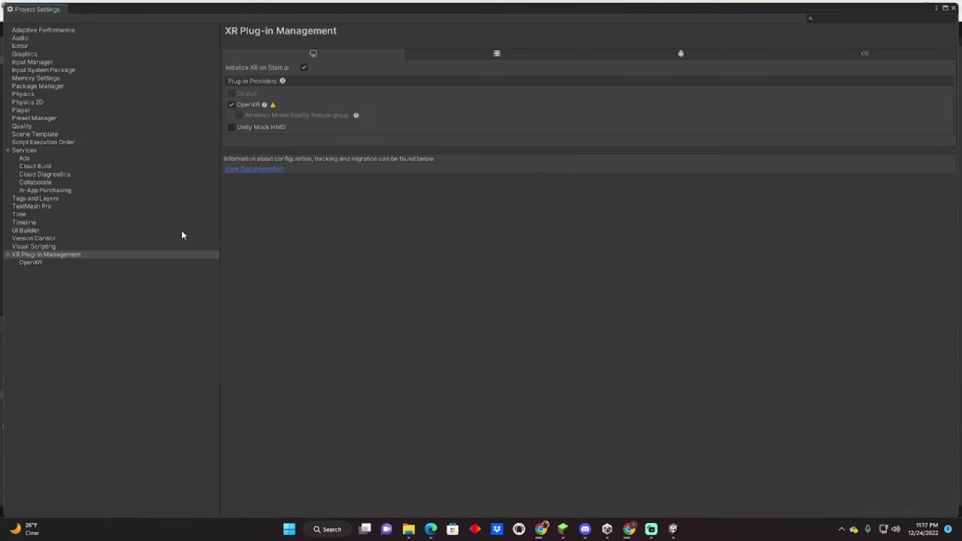
Add the Oculus Touch and Valve Index controller profiles to the desktop OpenXR settings and set the render mode to Multi-pass.
left_click(272, 105)
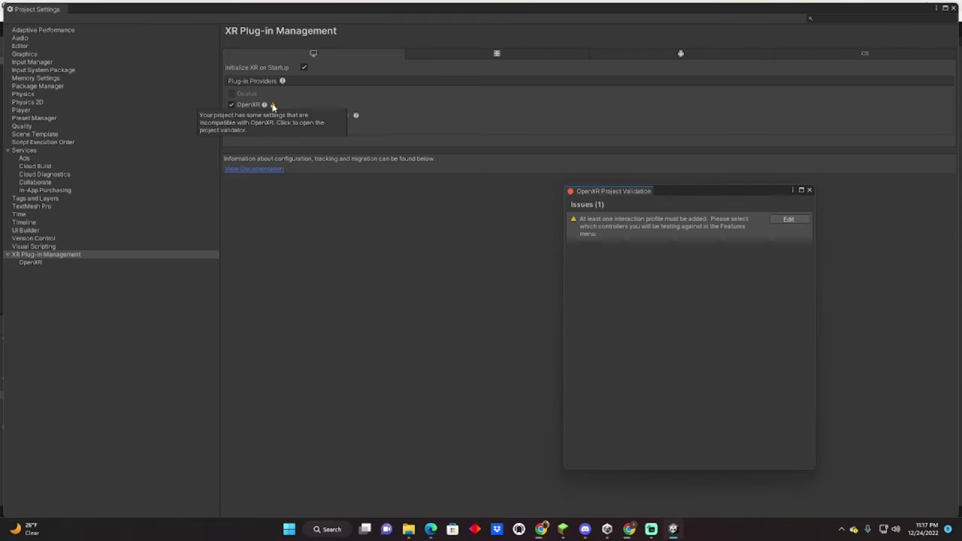
left_click(777, 219)
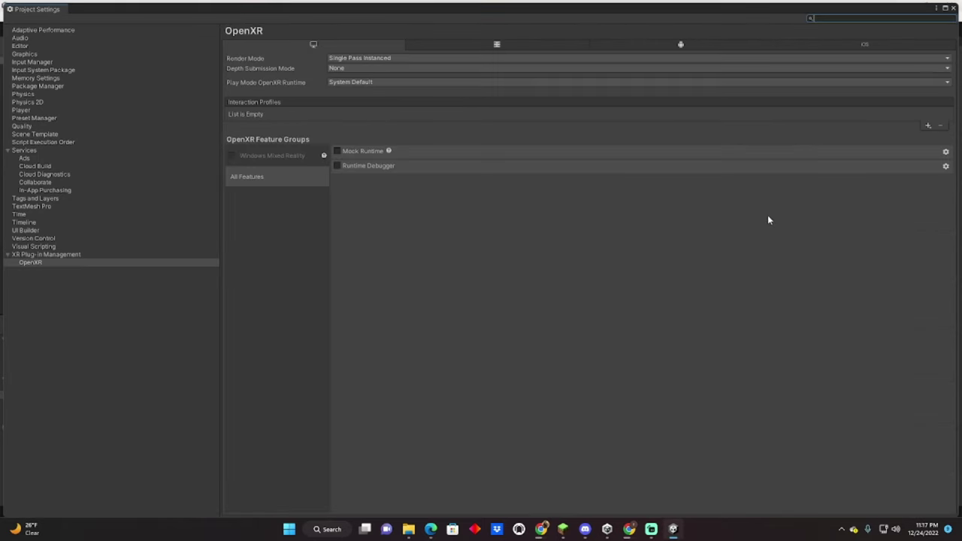
left_click(927, 126)
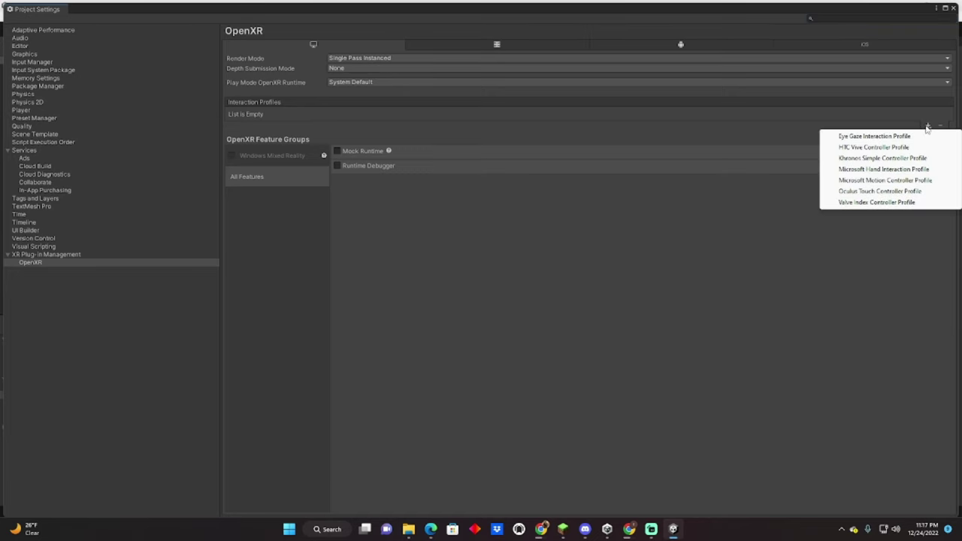
left_click(873, 191)
left_click(927, 129)
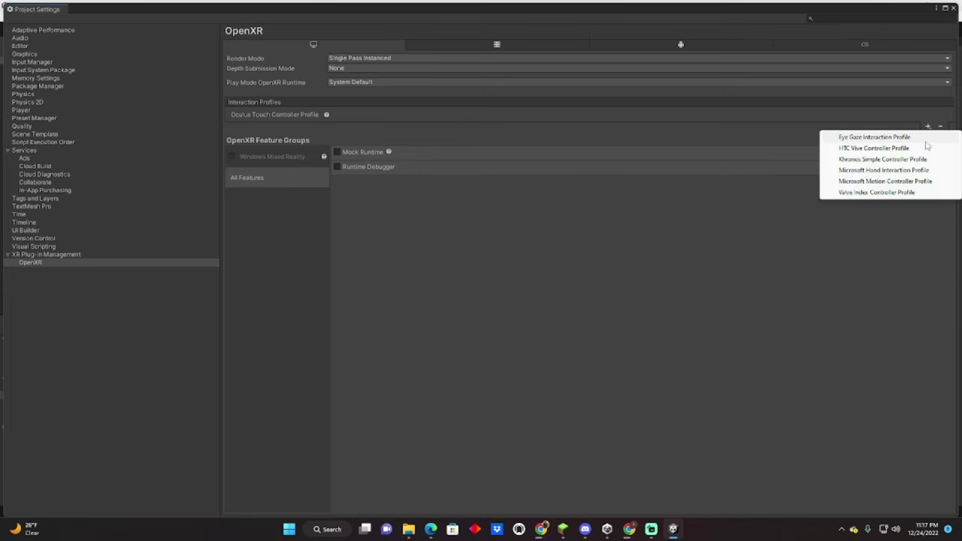
left_click(871, 191)
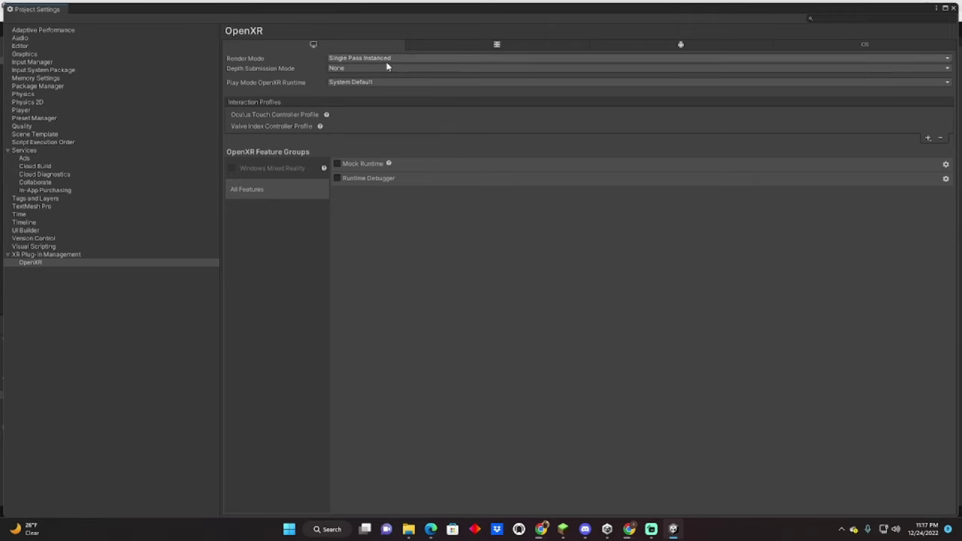
left_click(363, 59)
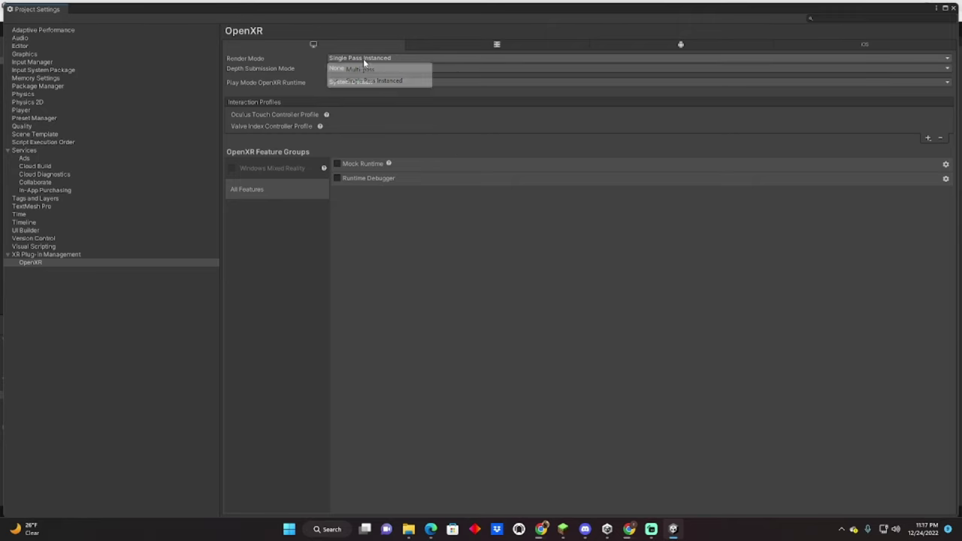
left_click(361, 70)
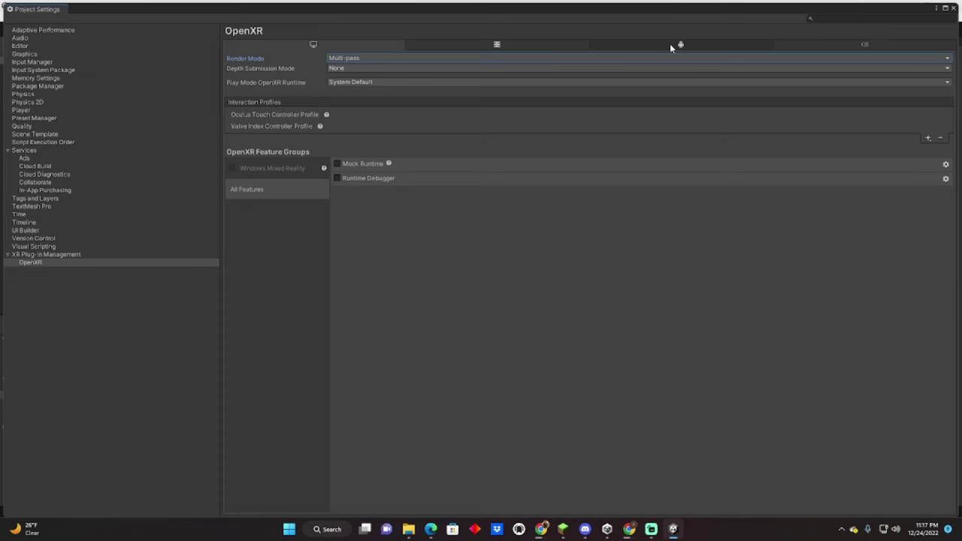
In the Android OpenXR settings, set the render mode to Multi-pass, enable Oculus Quest Support and add the Oculus Touch Controller Profile.
left_click(671, 46)
left_click(486, 57)
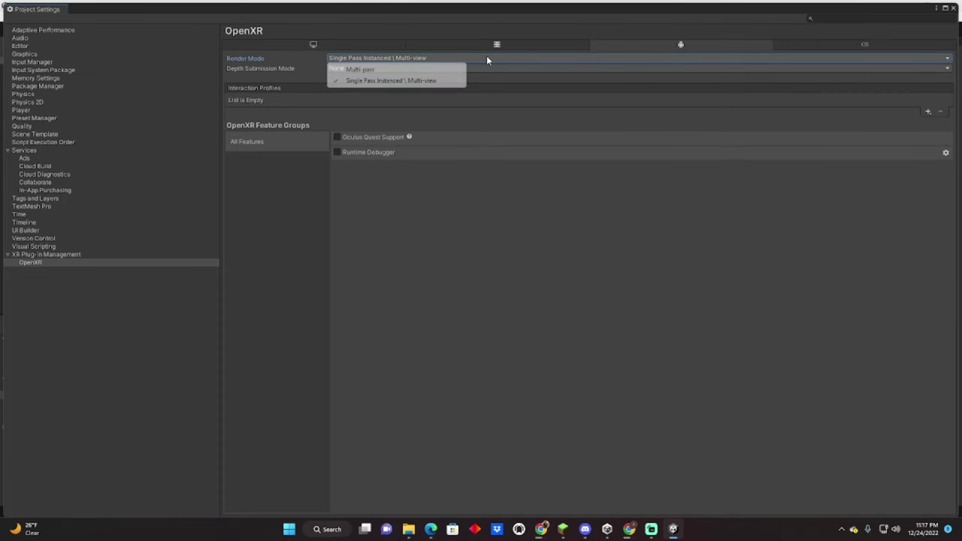
left_click(451, 69)
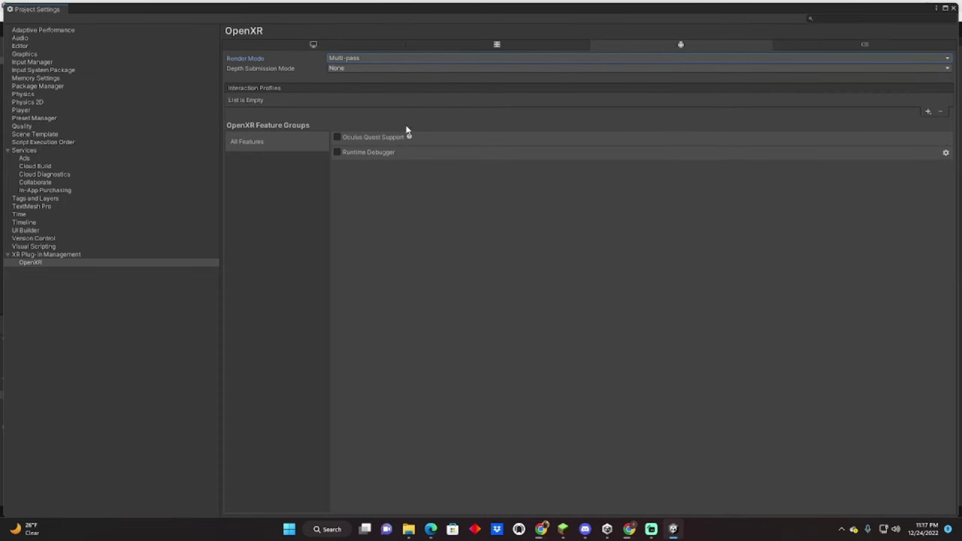
left_click(344, 138)
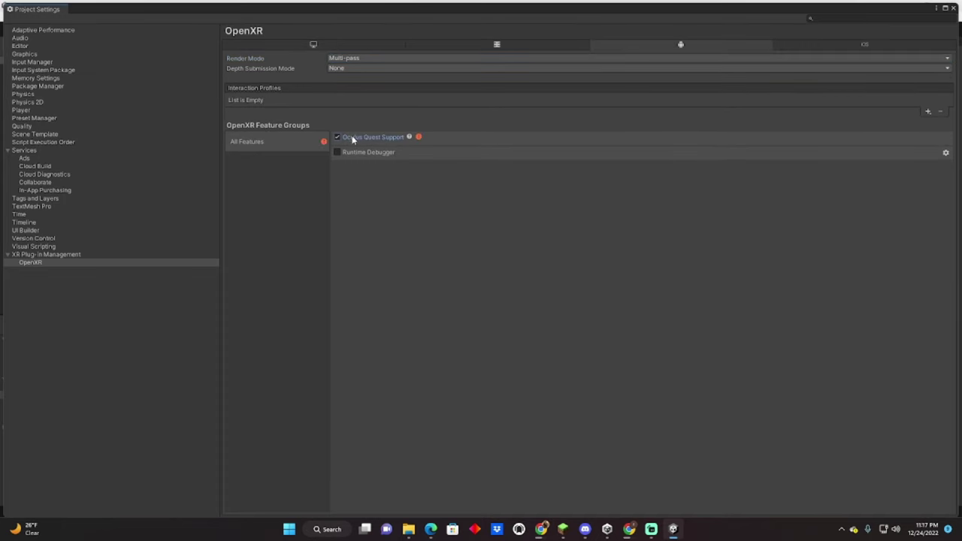
left_click(927, 112)
left_click(880, 154)
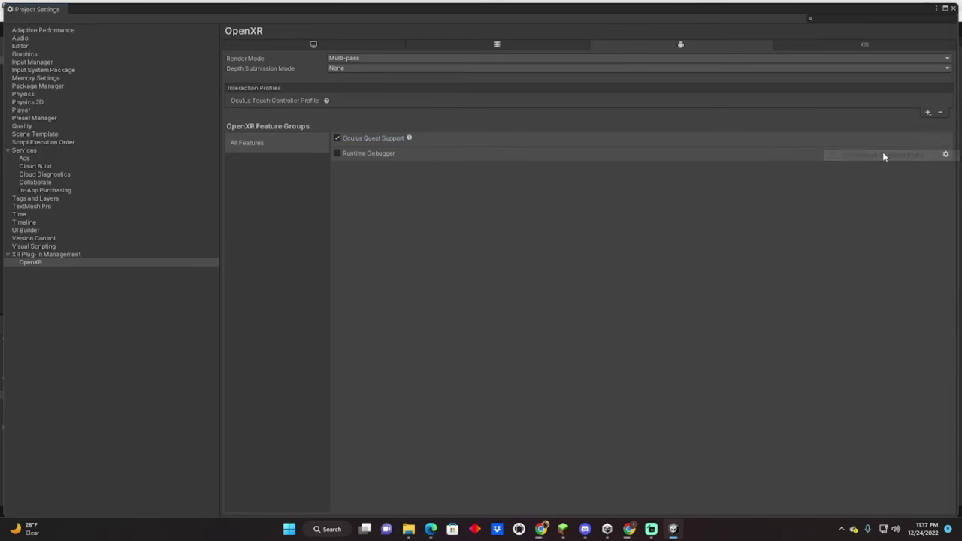
left_click(953, 9)
Switch the build platform to Android and apply the fix for the arm64 issue in OpenXR Project Validation.
left_click(9, 17)
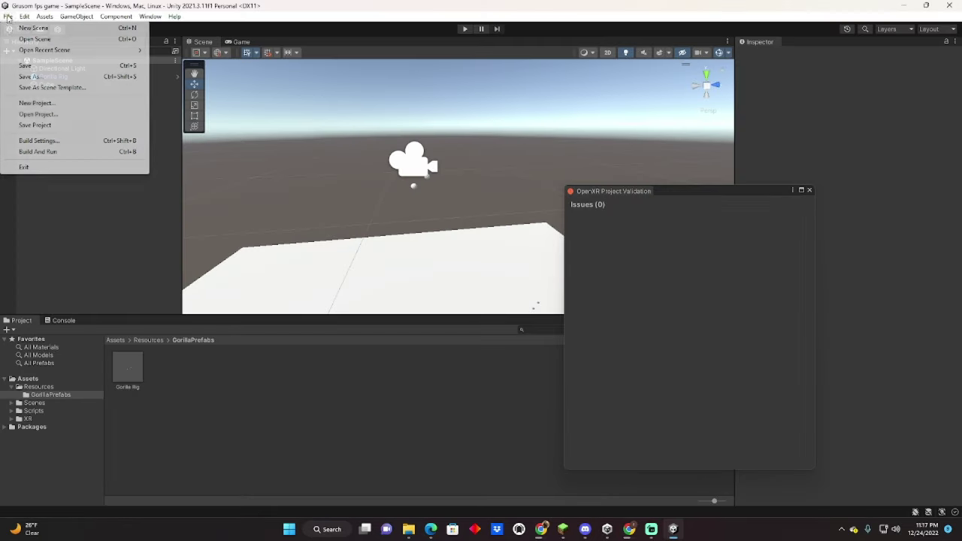
left_click(39, 140)
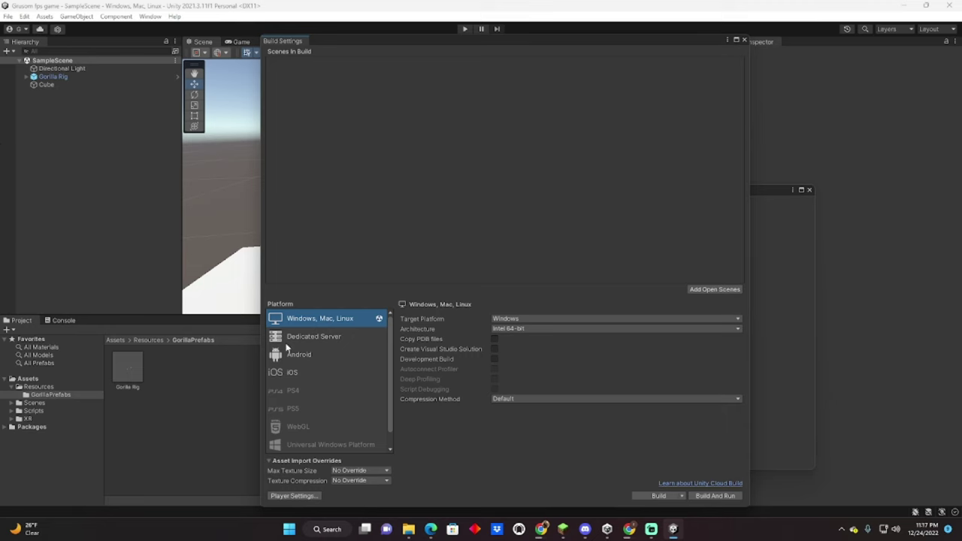
left_click(299, 354)
left_click(681, 496)
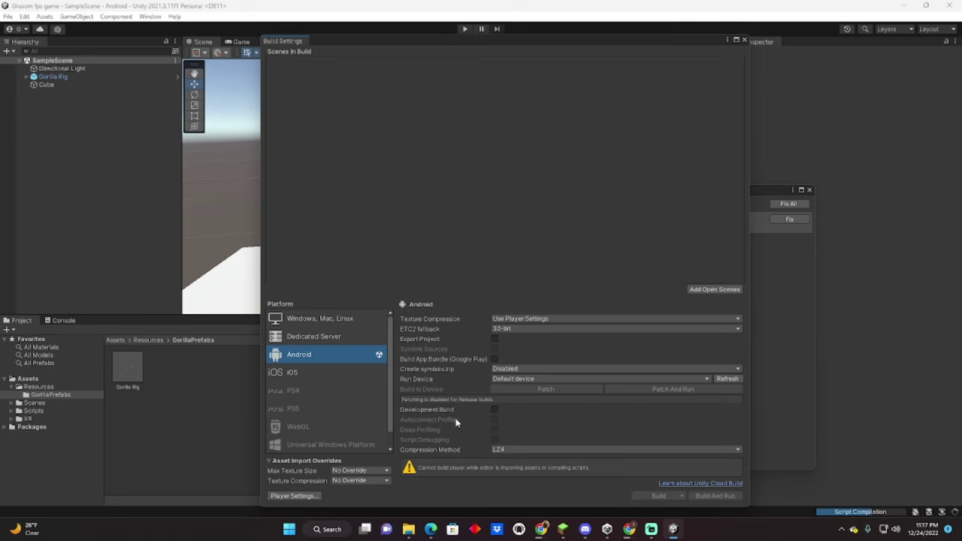
left_click(746, 40)
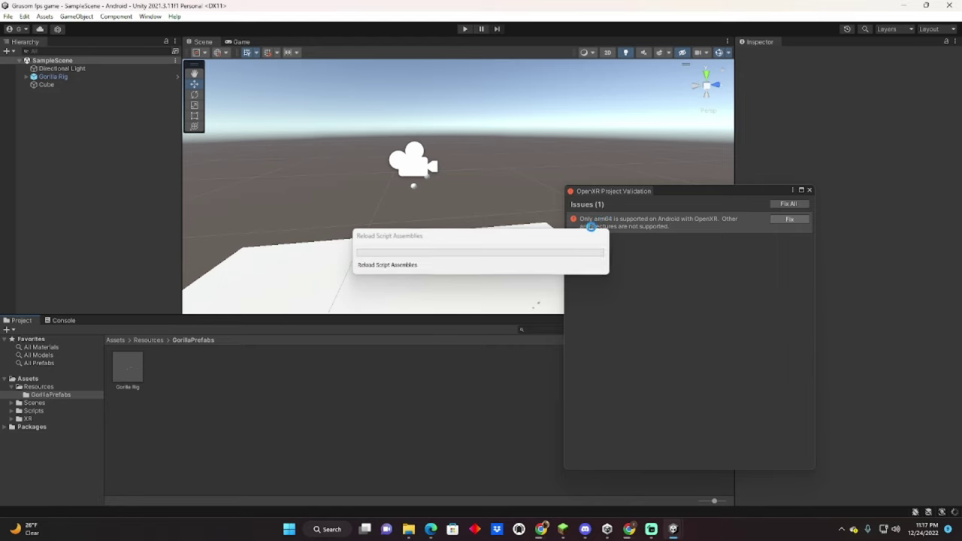
left_click(790, 219)
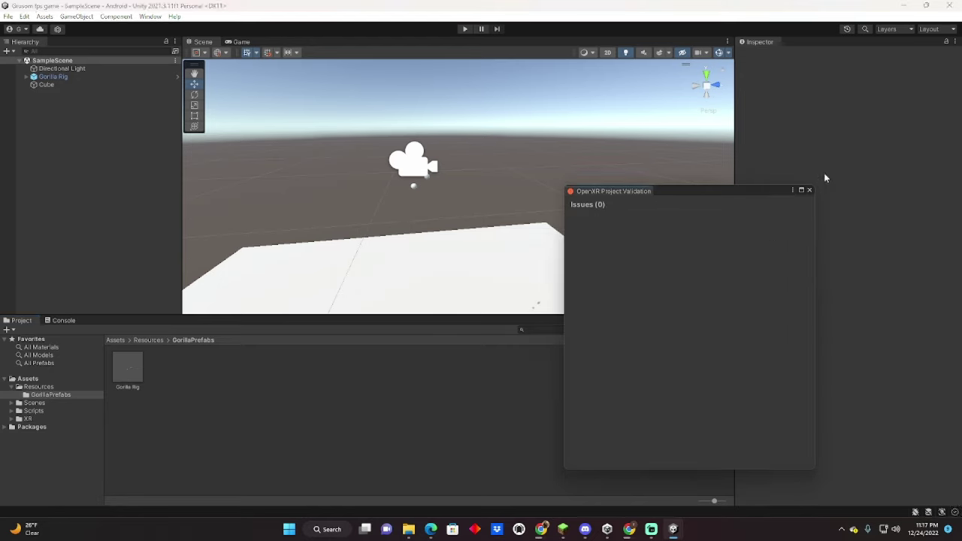
left_click(809, 191)
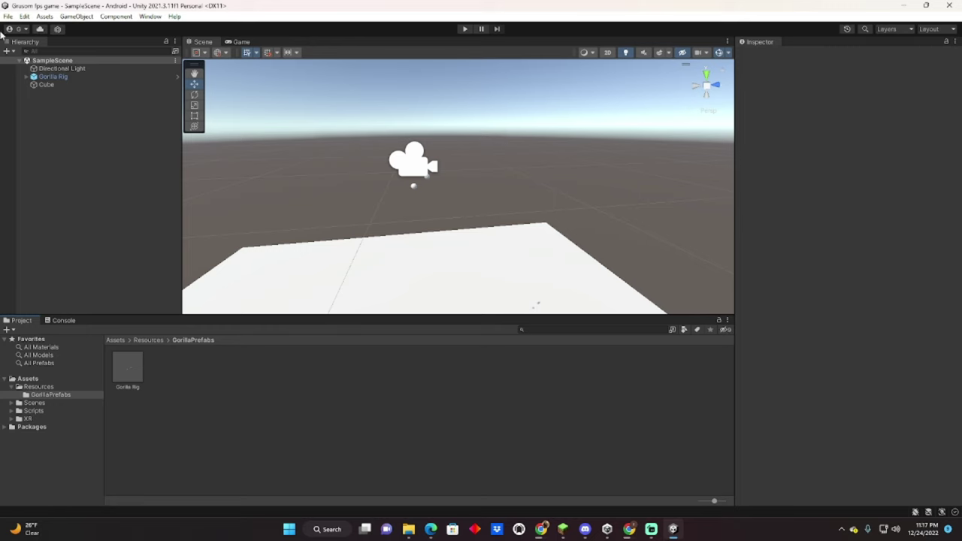
left_click(24, 17)
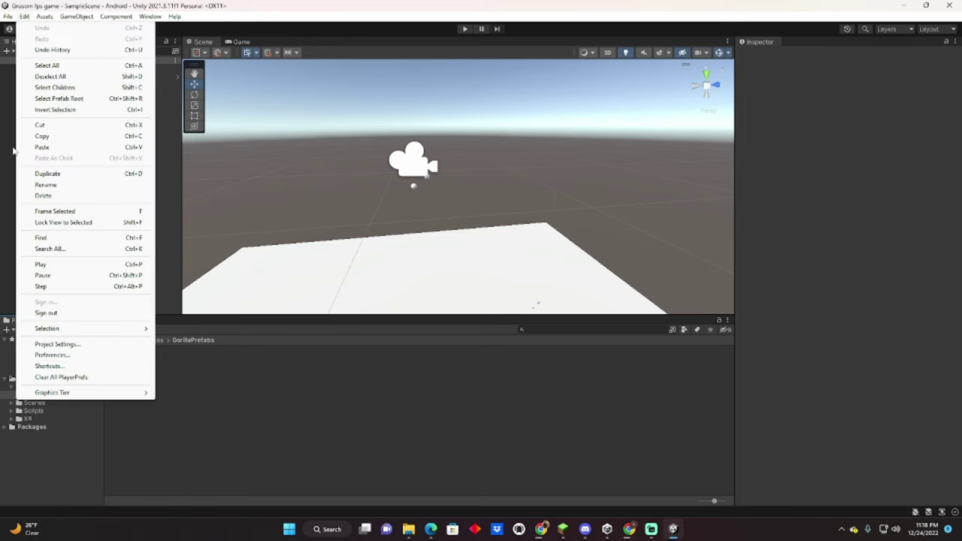
mouse_move(6, 18)
left_click(39, 141)
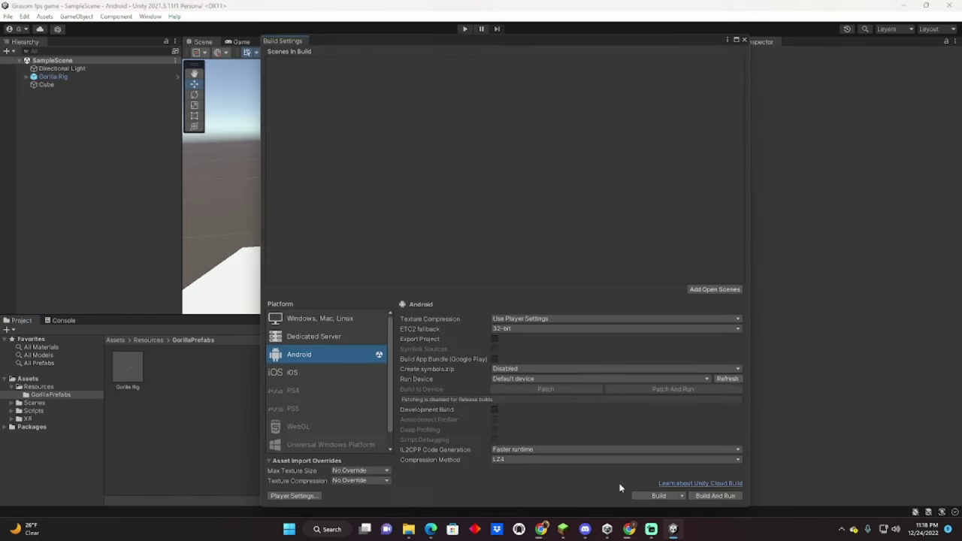
left_click(745, 39)
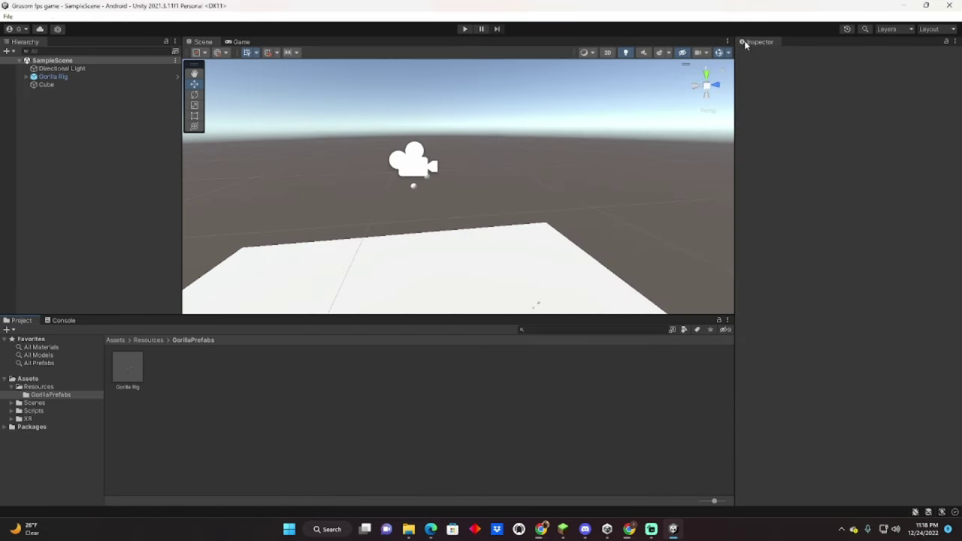
right_click_drag(428, 192, 493, 178)
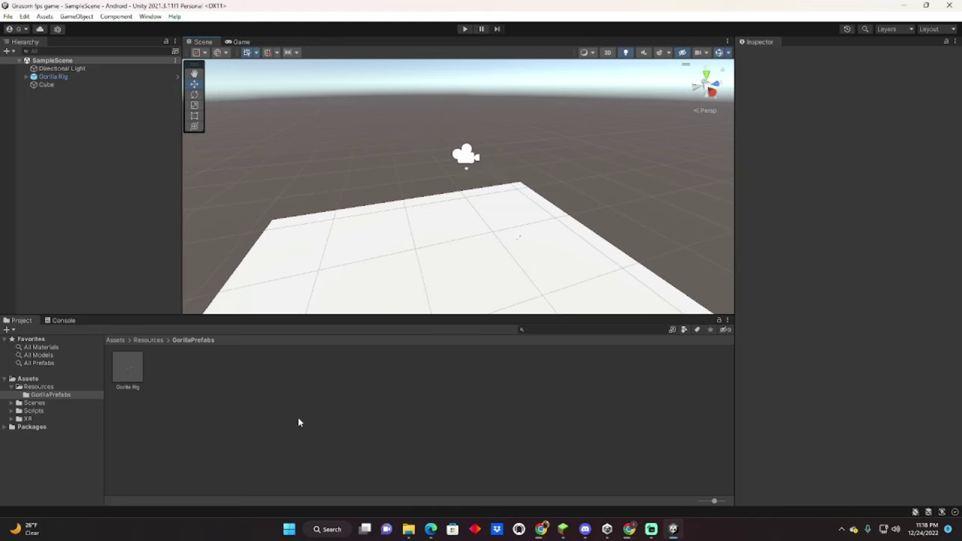
Import the full PhotonVR_14082022 custom package from Downloads into the Assets folder and check the console for script errors.
left_click(61, 378)
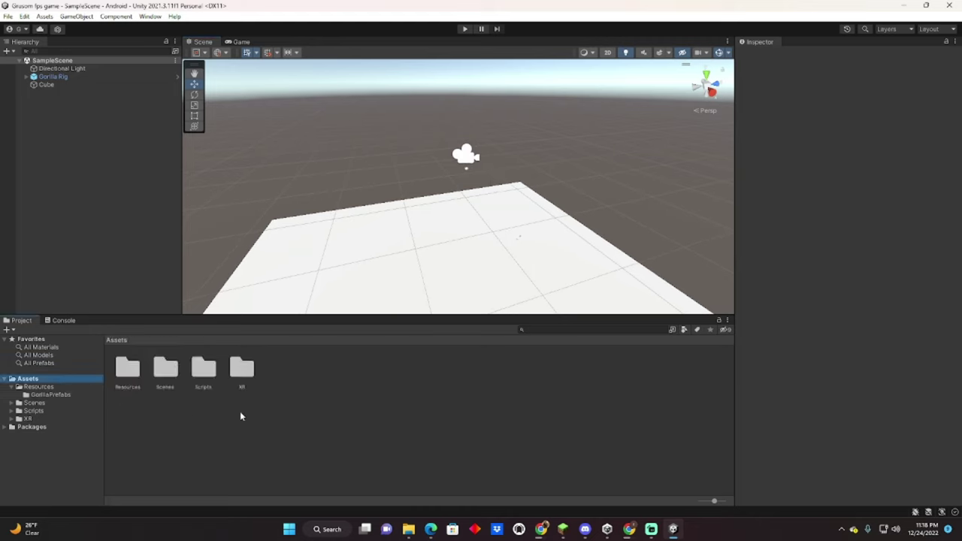
right_click(315, 410)
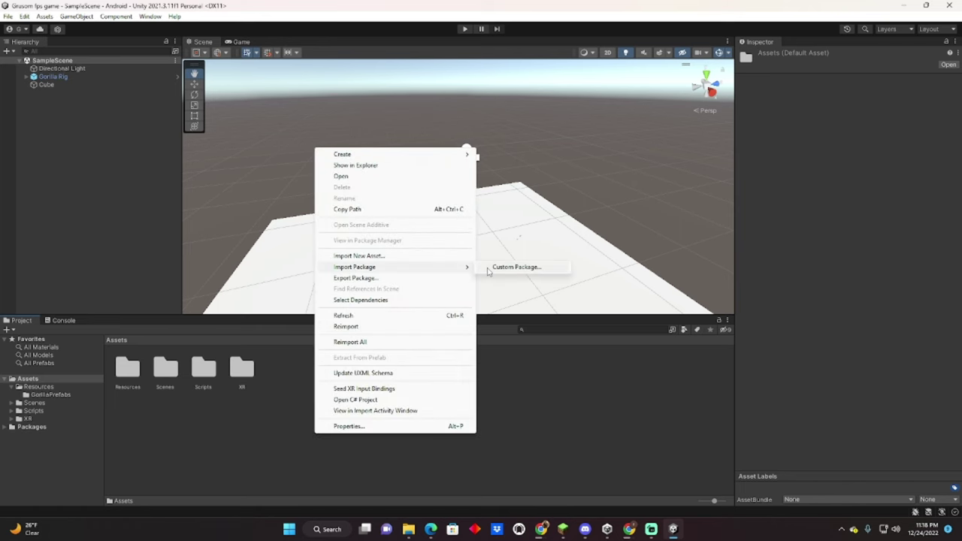
left_click(490, 272)
scroll(152, 201, "down", 9)
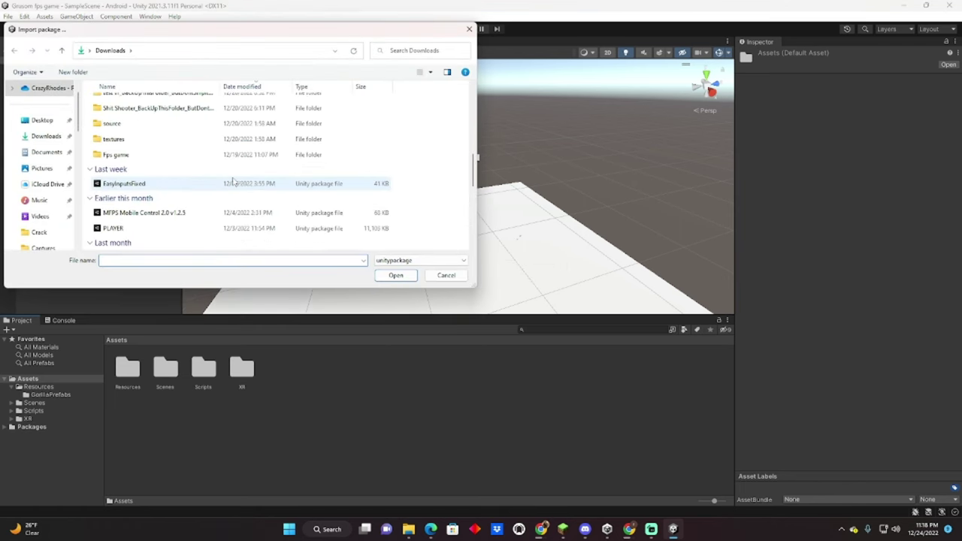
scroll(147, 191, "down", 1)
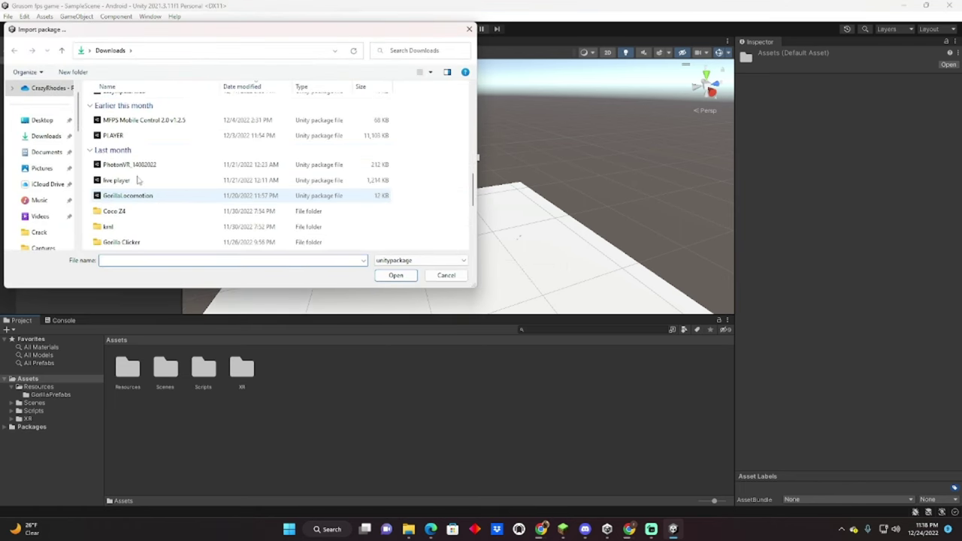
double_click(129, 165)
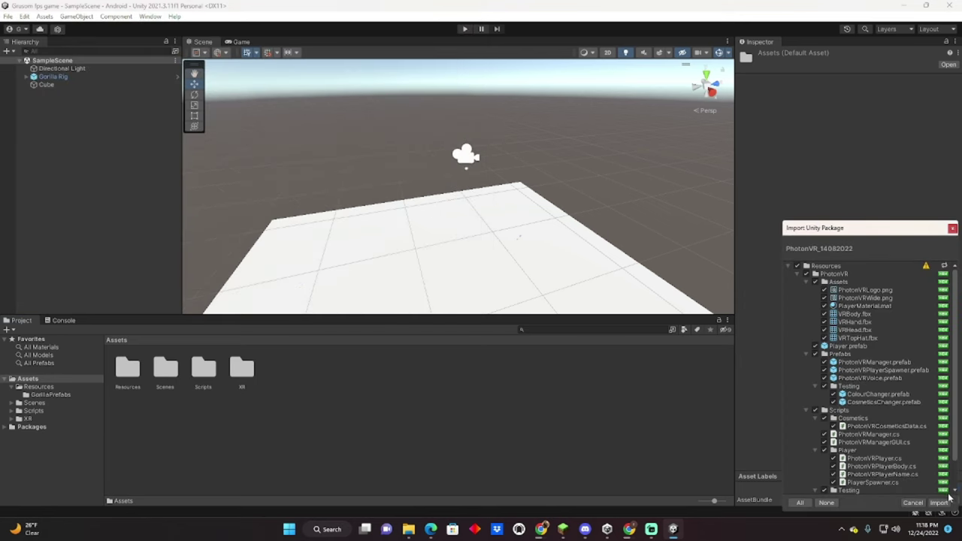
left_click(939, 502)
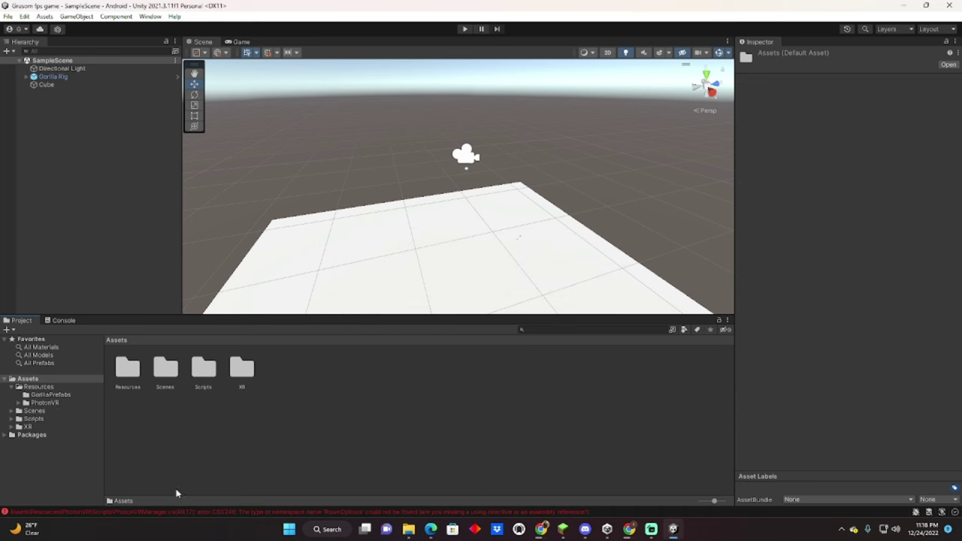
left_click(63, 512)
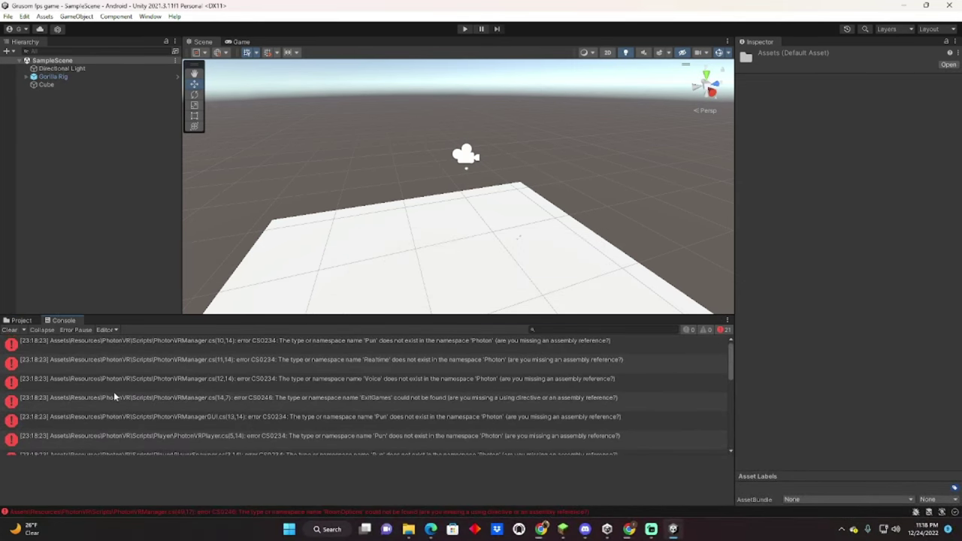
left_click(15, 321)
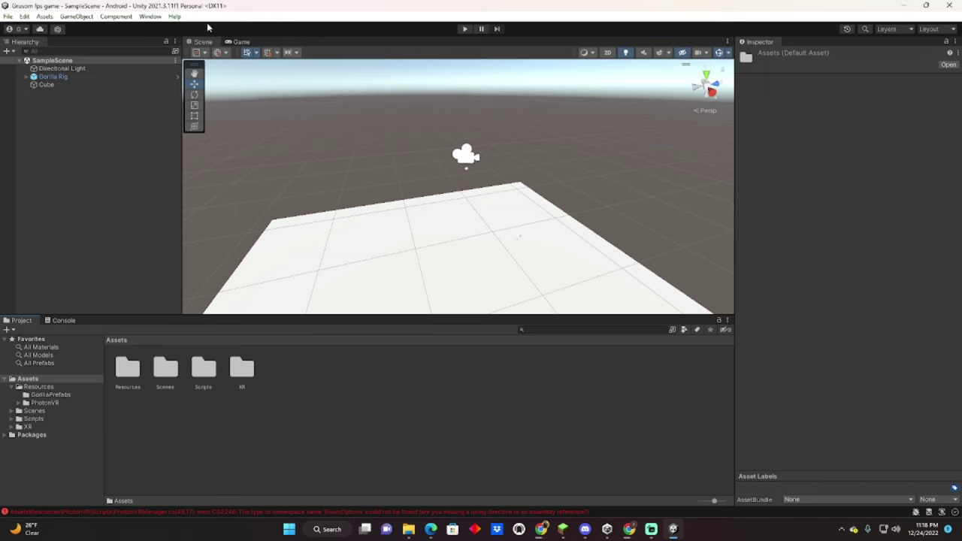
Open the Unity Asset Store in the browser, search for "pun" and open the PUN 2 - FREE page.
left_click(150, 21)
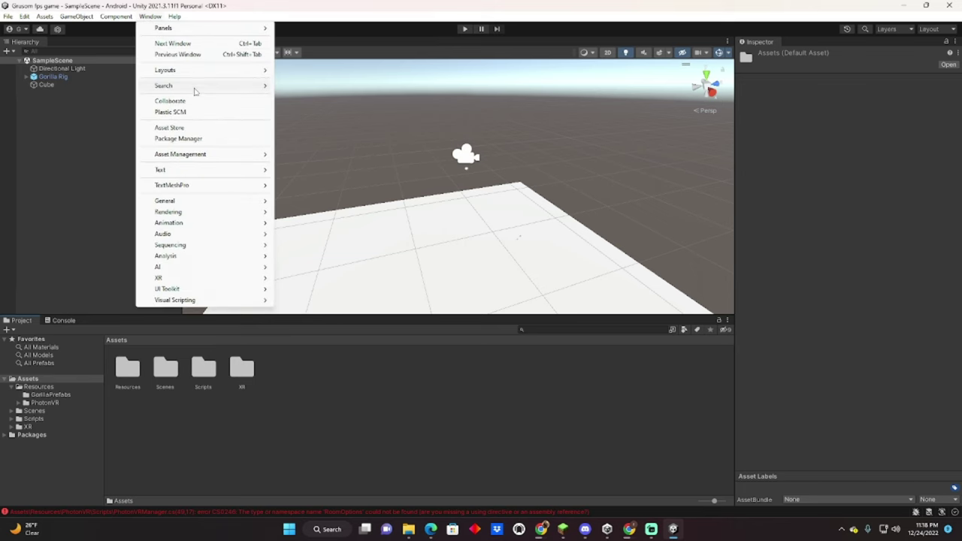
left_click(186, 127)
left_click(271, 157)
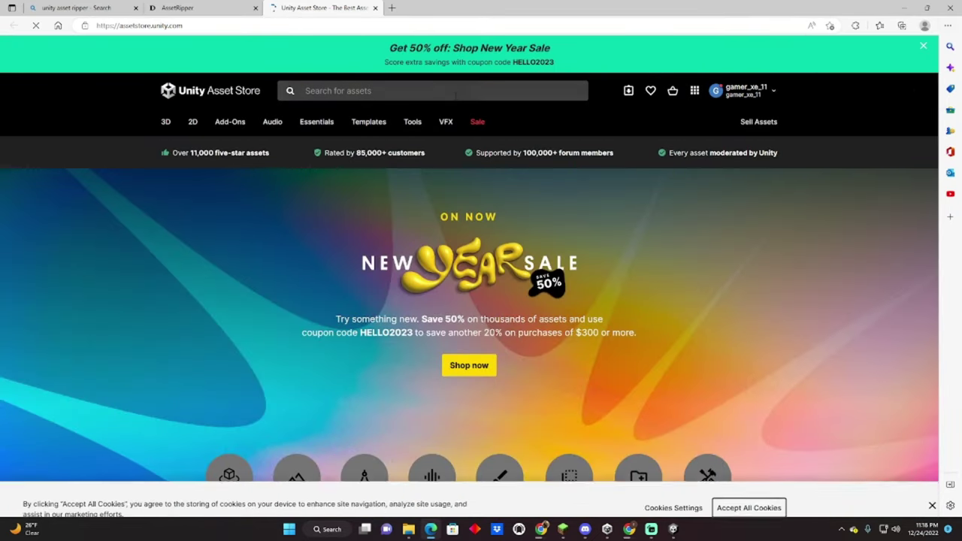
left_click(455, 91)
type("pun")
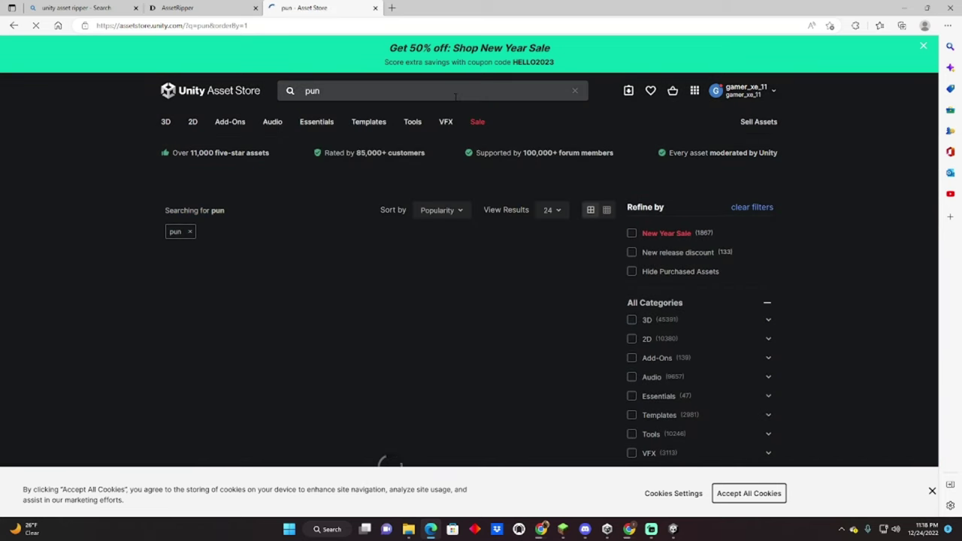
mouse_move(244, 275)
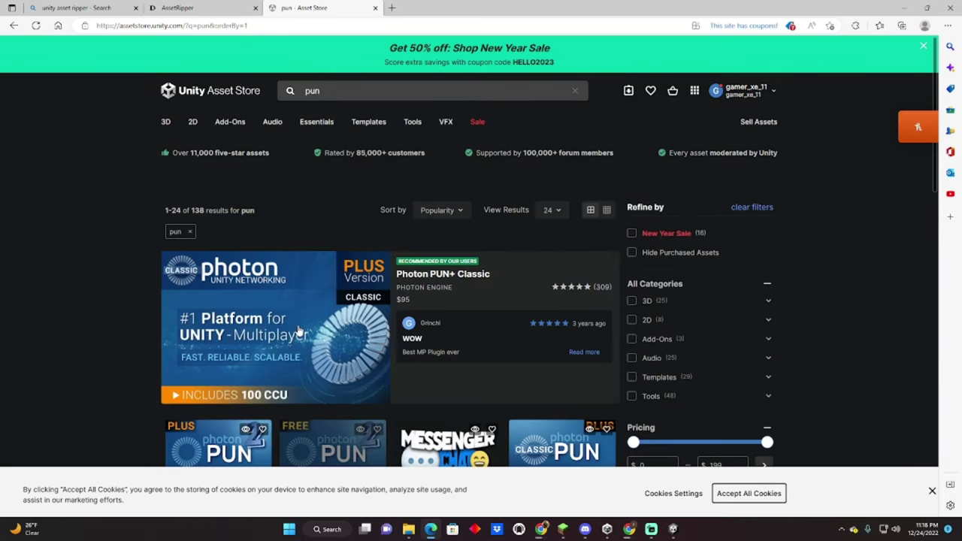
scroll(299, 331, "down", 3)
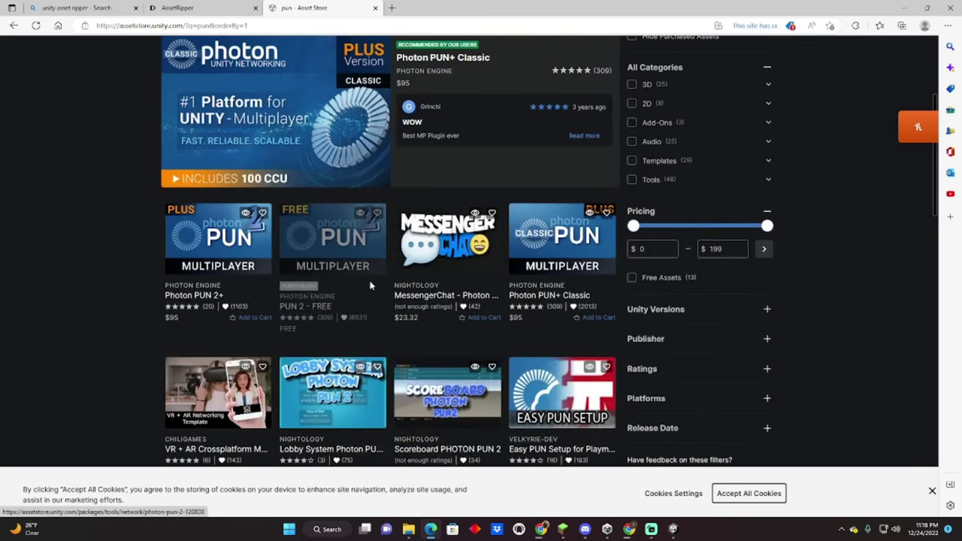
left_click(339, 260)
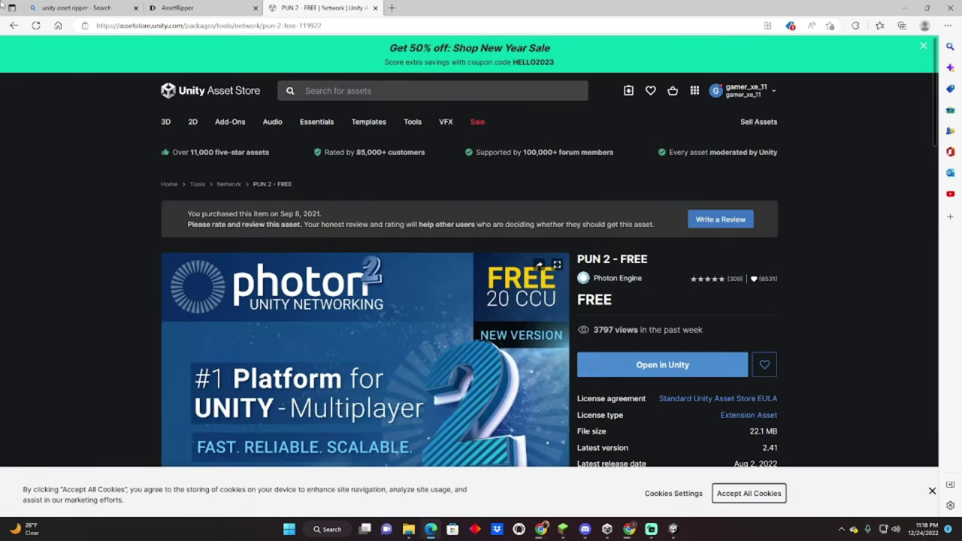
Return to the store's search results, search for "voice" and look through the listed assets for a Photon voice package.
left_click(13, 25)
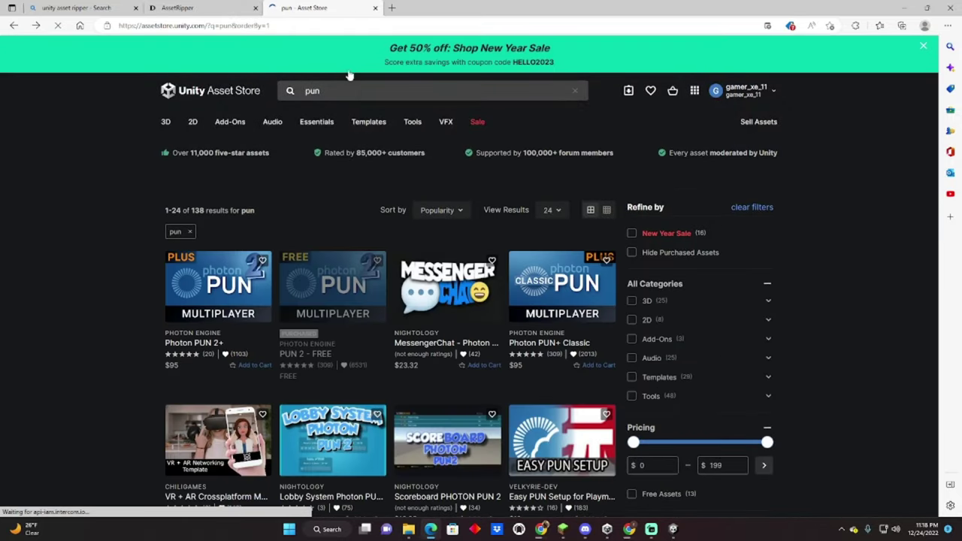
left_click(349, 90)
type("v")
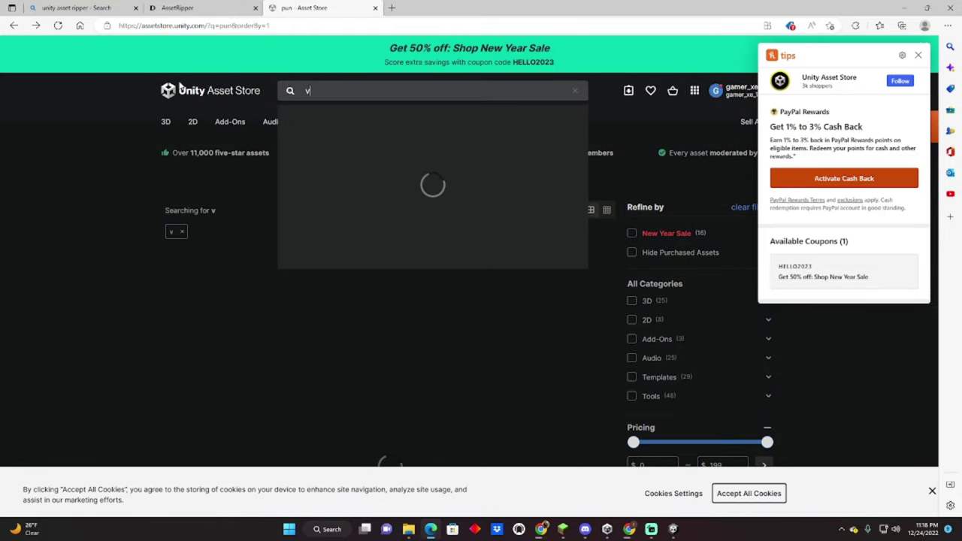
type("oice")
key("Return")
scroll(326, 359, "down", 5)
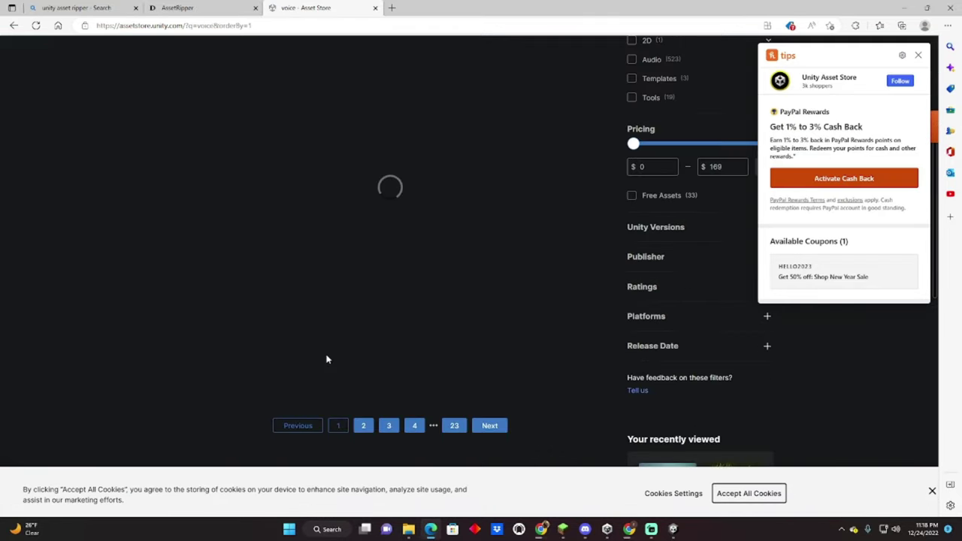
scroll(327, 359, "up", 10)
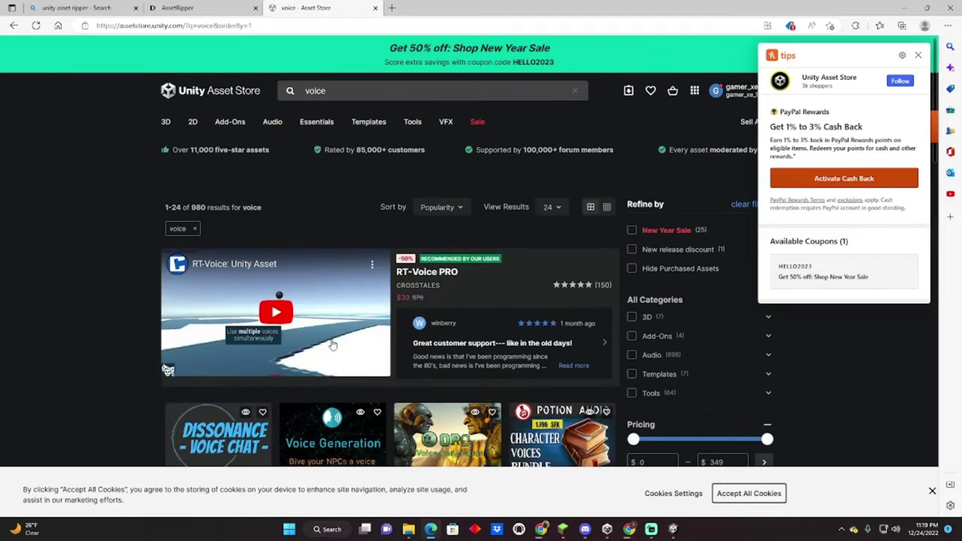
scroll(333, 344, "down", 2)
scroll(426, 57, "up", 2)
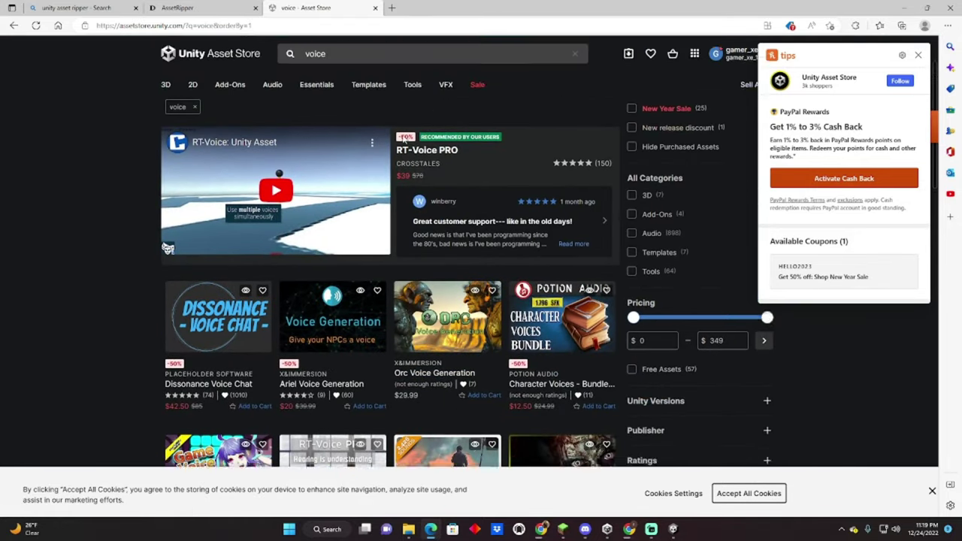
Search the Unity Asset Store for "photon" and look through the results for the free Photon voice package.
left_click(365, 93)
type("photon")
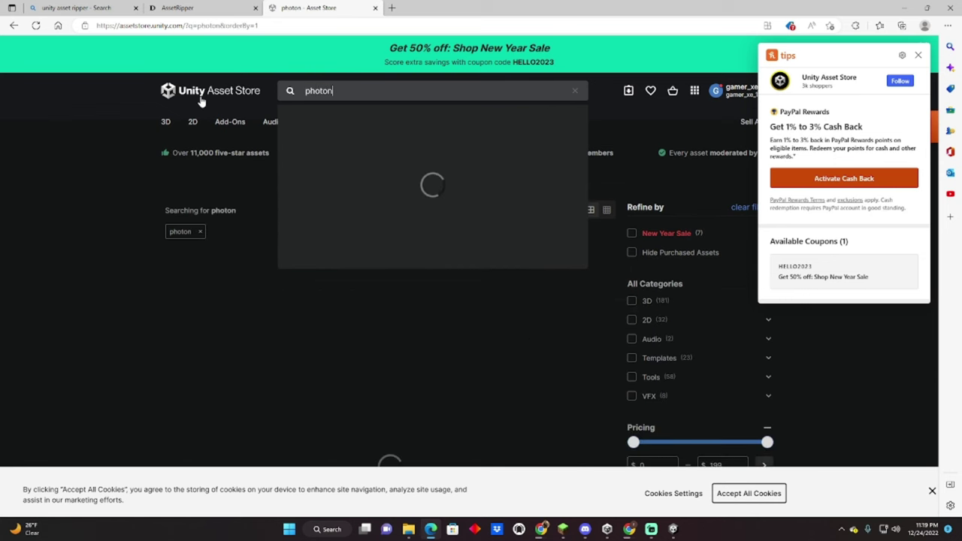
key("Return")
scroll(316, 329, "down", 2)
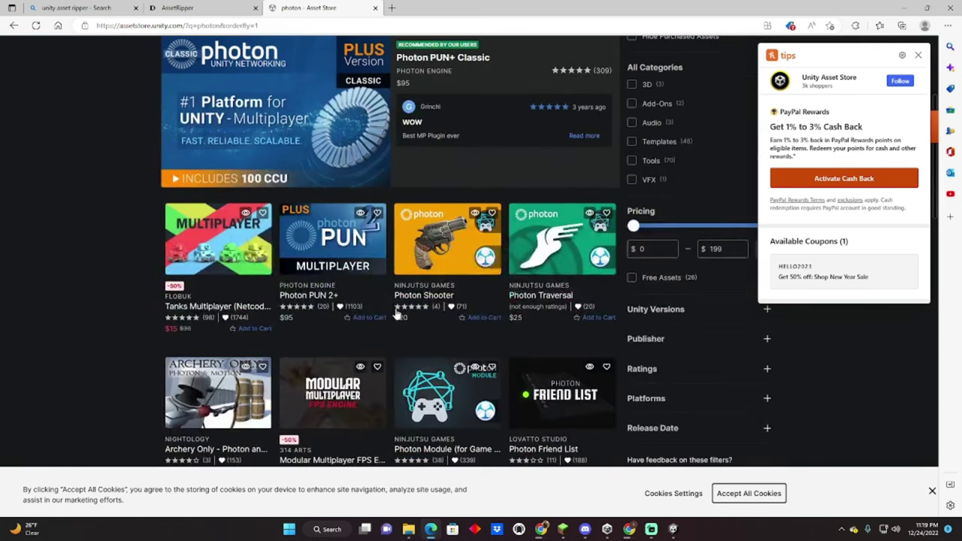
scroll(303, 263, "down", 2)
scroll(304, 263, "down", 7)
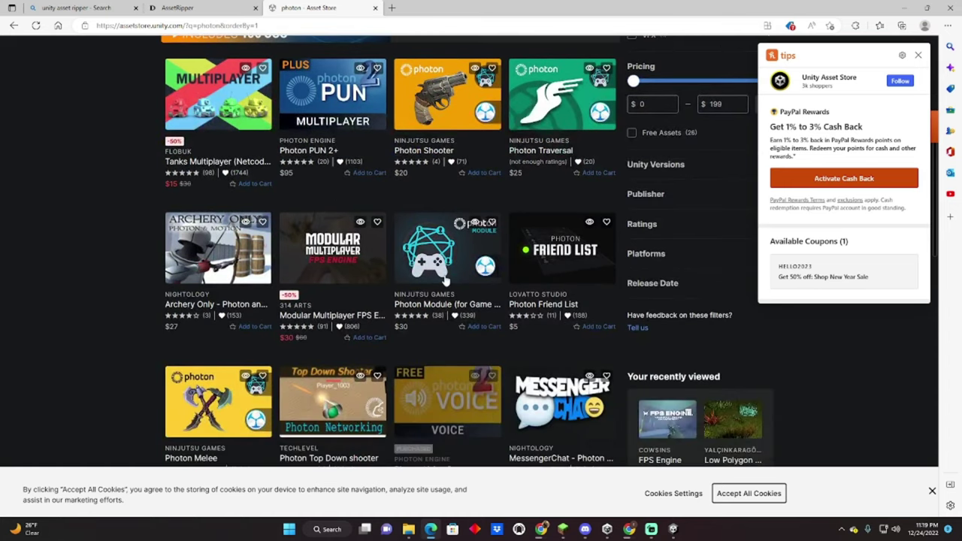
scroll(328, 228, "up", 10)
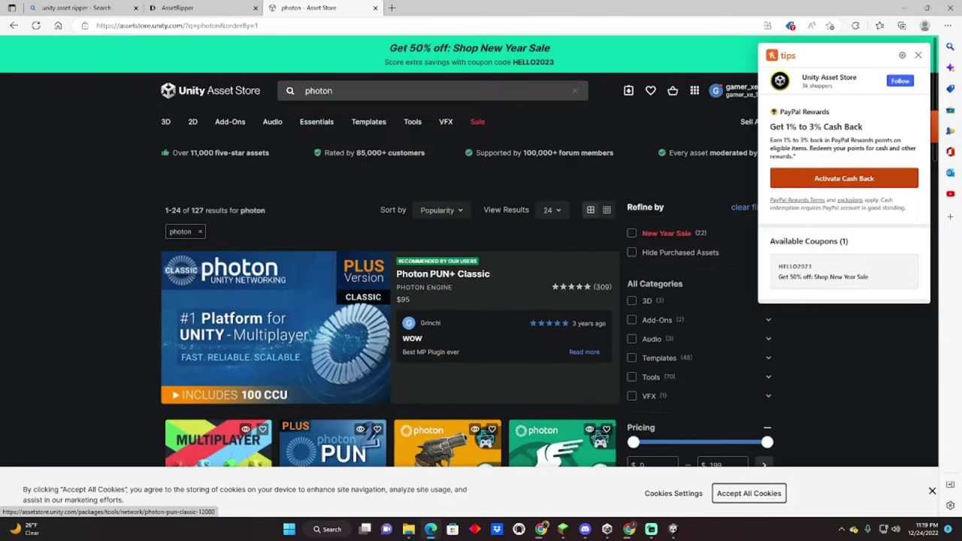
Narrow the Asset Store search to "photon voice" and locate the free Photon Voice 2 package.
left_click(406, 86)
type("voice")
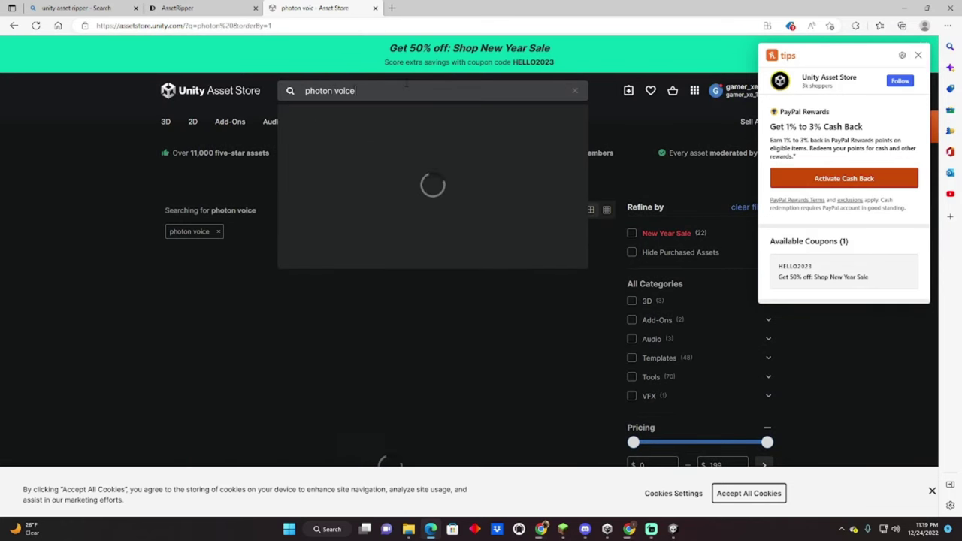
scroll(409, 188, "down", 3)
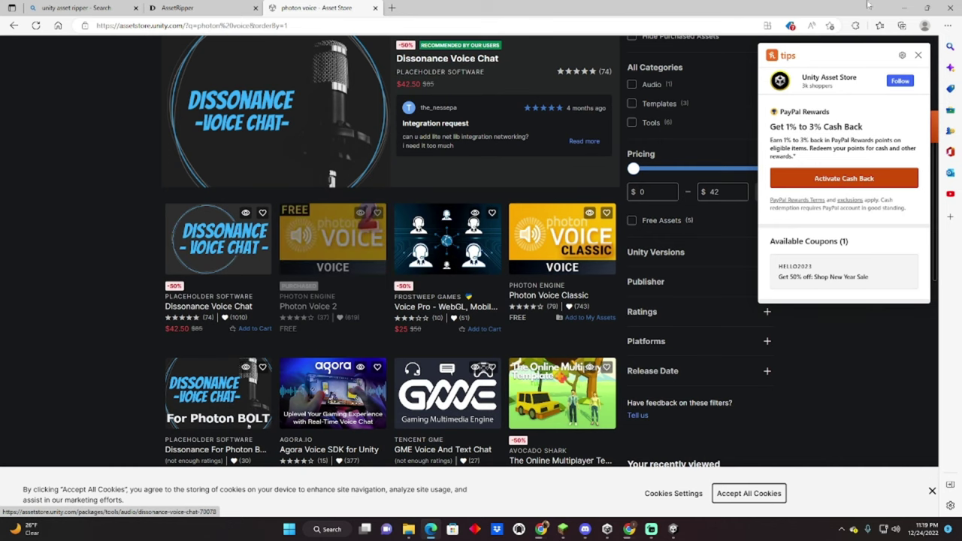
Switch back to Unity, find PUN 2 - FREE among the purchased assets in Package Manager and import all of it.
left_click(903, 8)
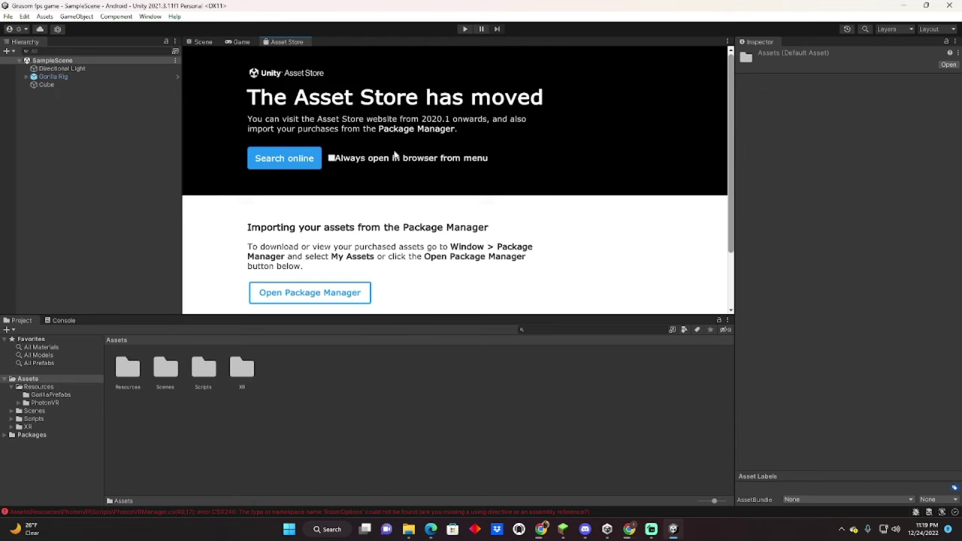
left_click(149, 17)
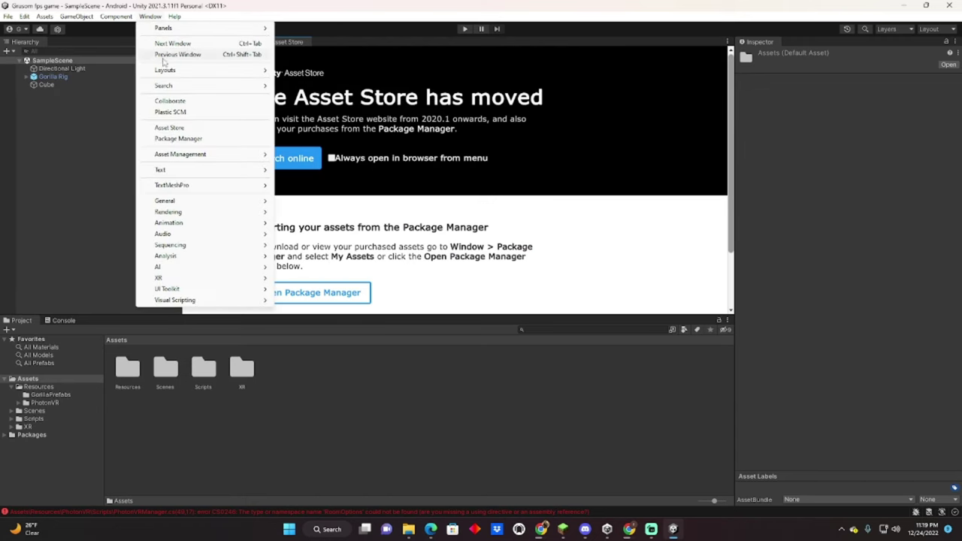
left_click(177, 139)
left_click(335, 134)
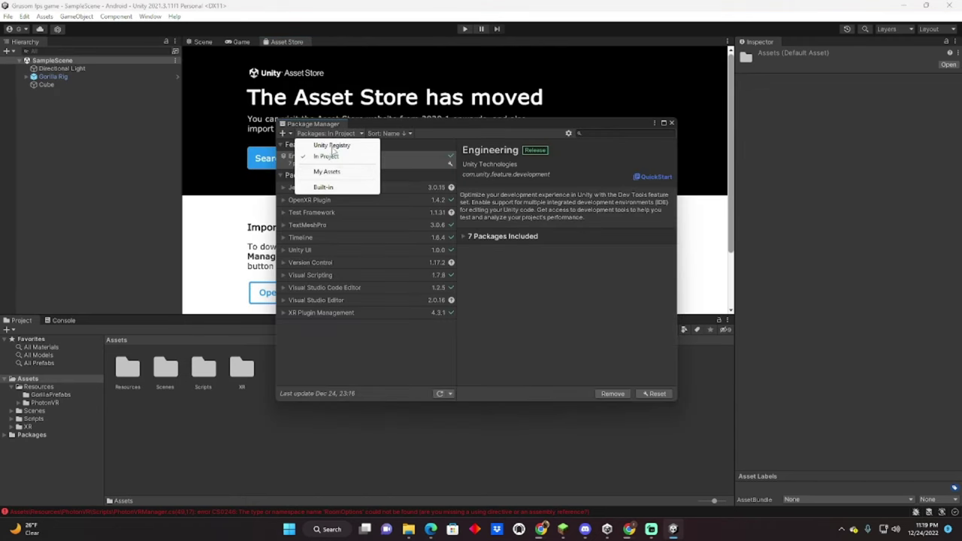
left_click(348, 172)
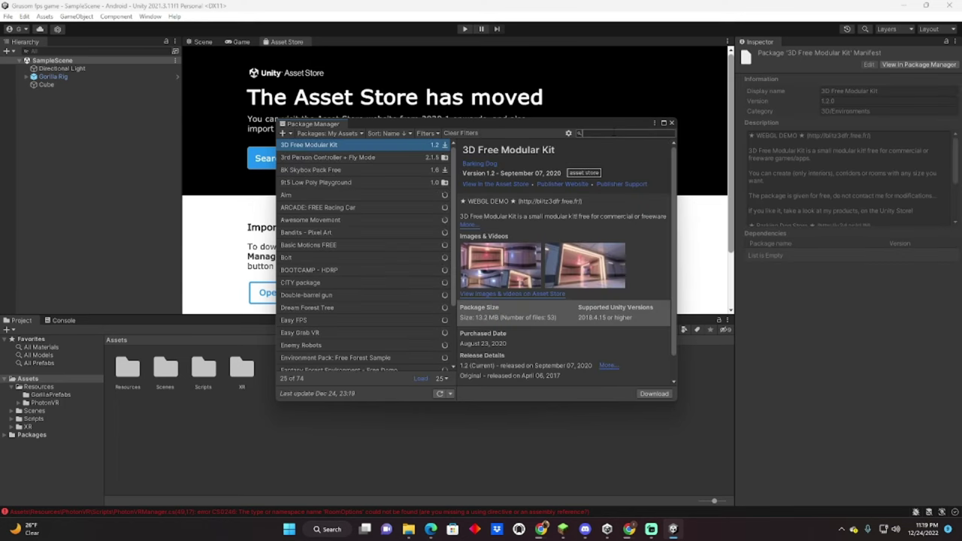
type("pun")
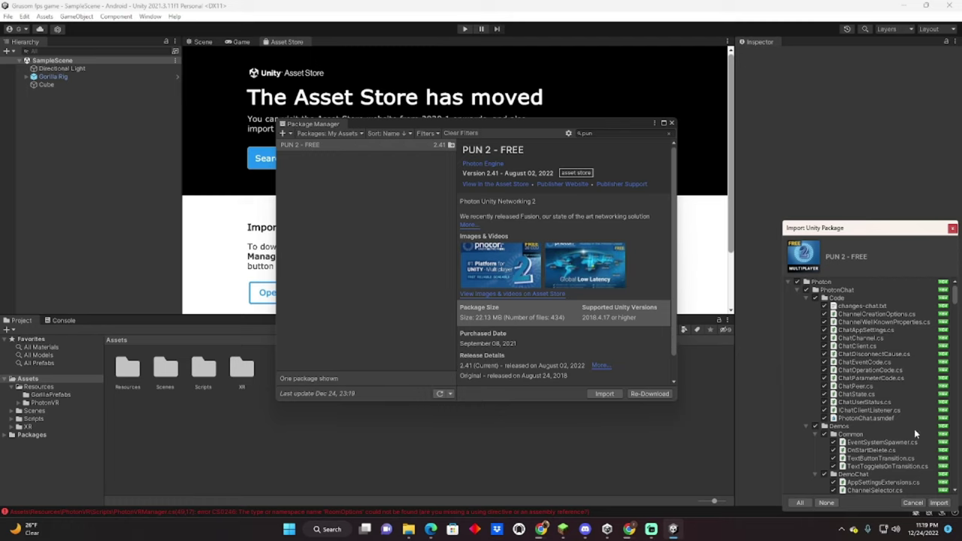
left_click(936, 502)
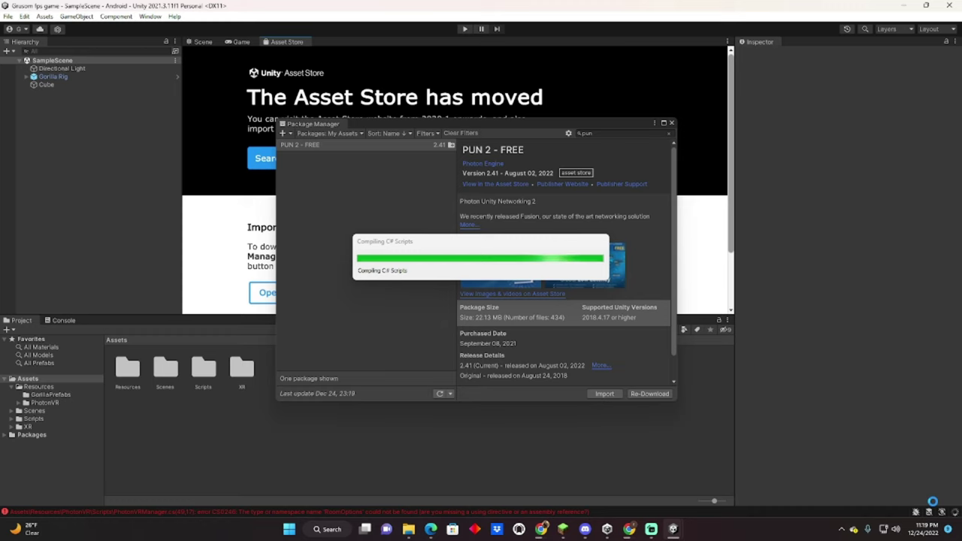
mouse_move(428, 516)
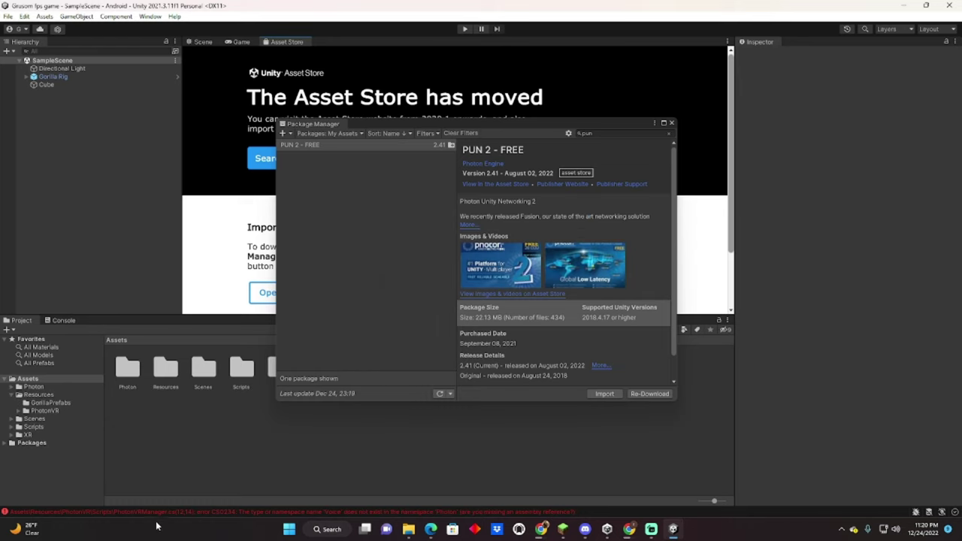
Search the purchased assets for "voice", import the full Photon Voice 2 package and close Package Manager.
left_click(668, 133)
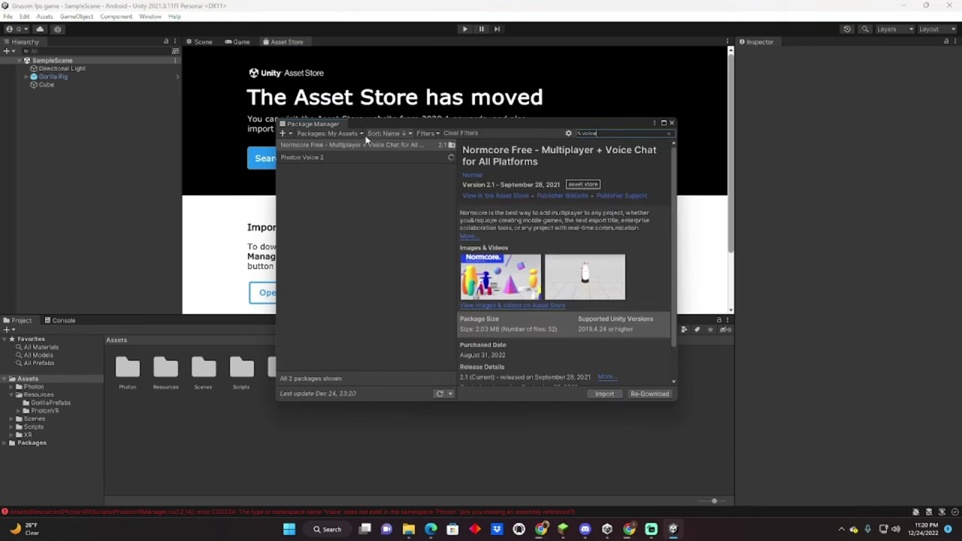
left_click(348, 157)
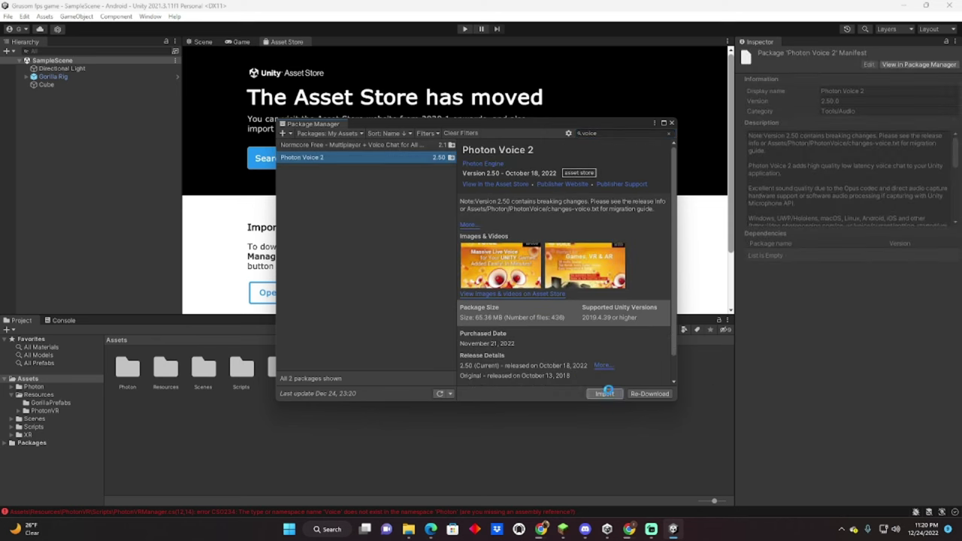
left_click(605, 393)
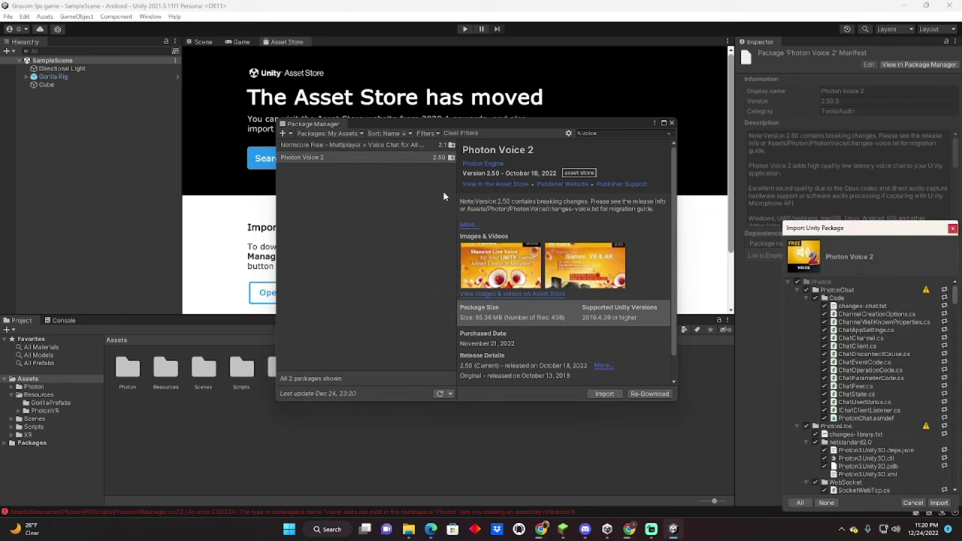
left_click(938, 502)
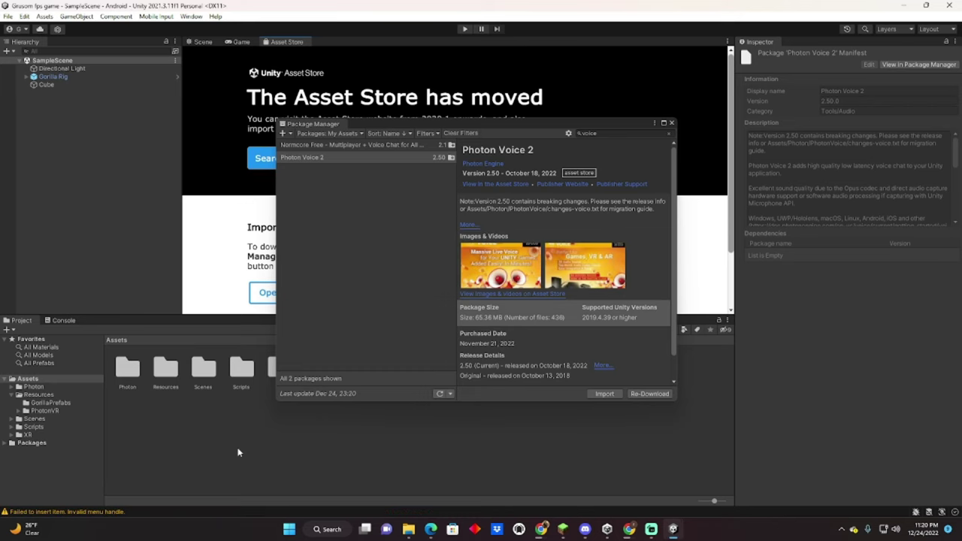
left_click(671, 122)
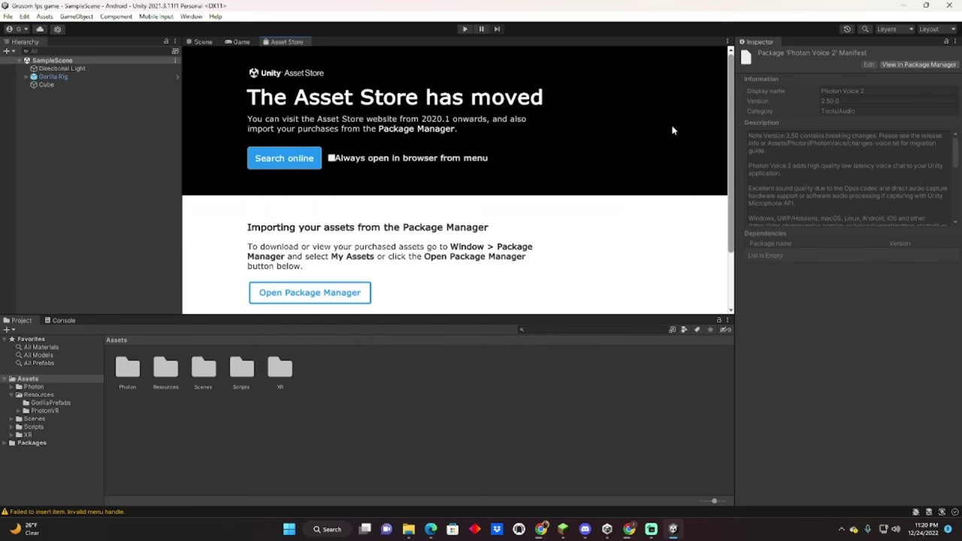
Return to the Scene view and look through the Resources/PhotonVR folder and the project's prefabs for the PhotonVR objects.
left_click(202, 42)
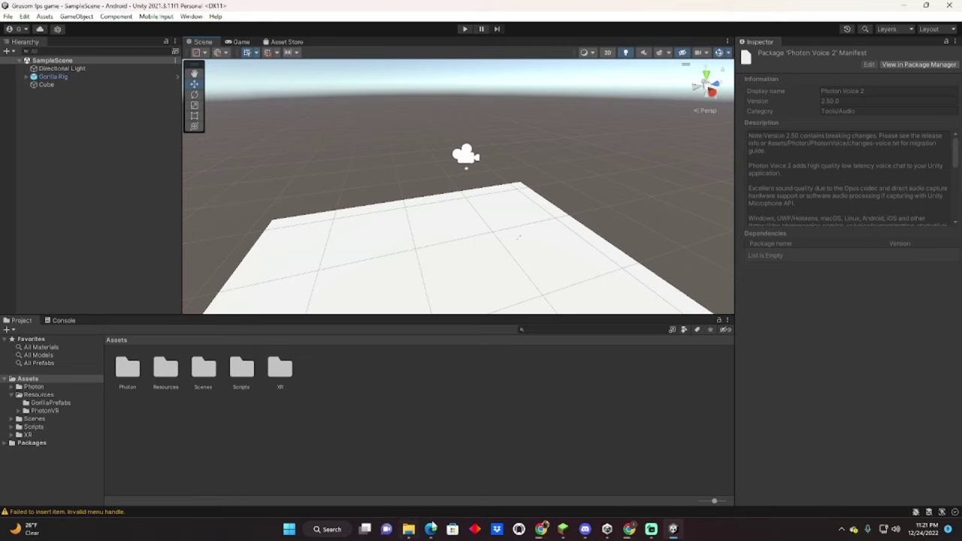
left_click(46, 411)
left_click(38, 395)
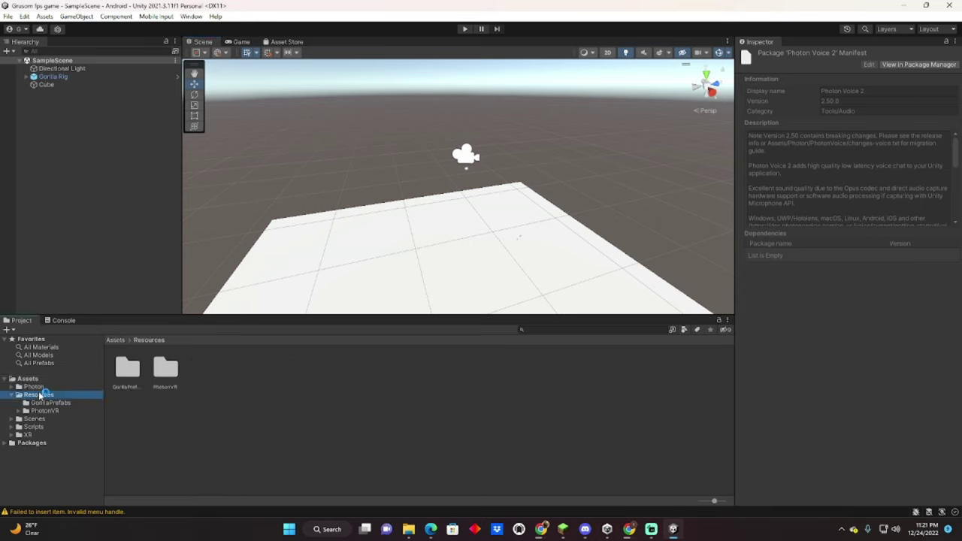
double_click(173, 380)
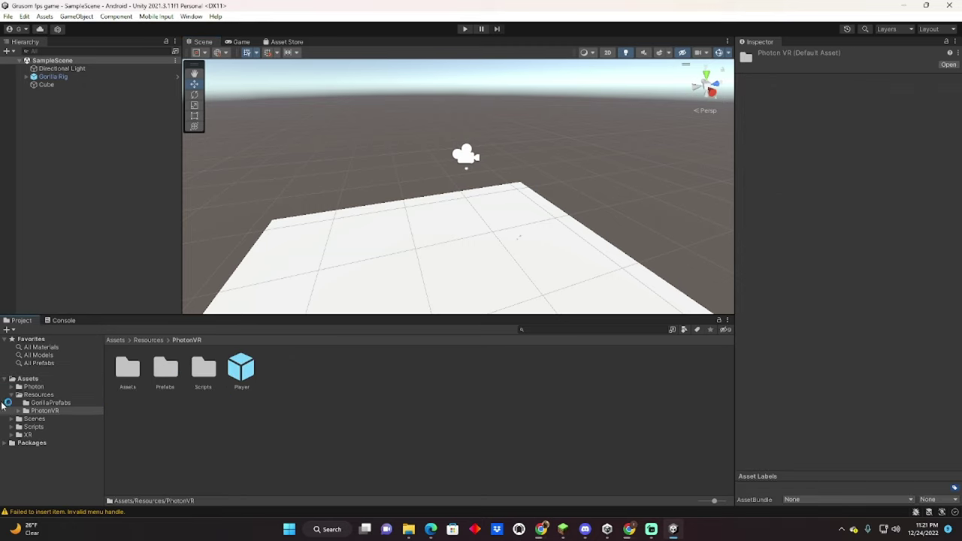
left_click(28, 379)
left_click(41, 362)
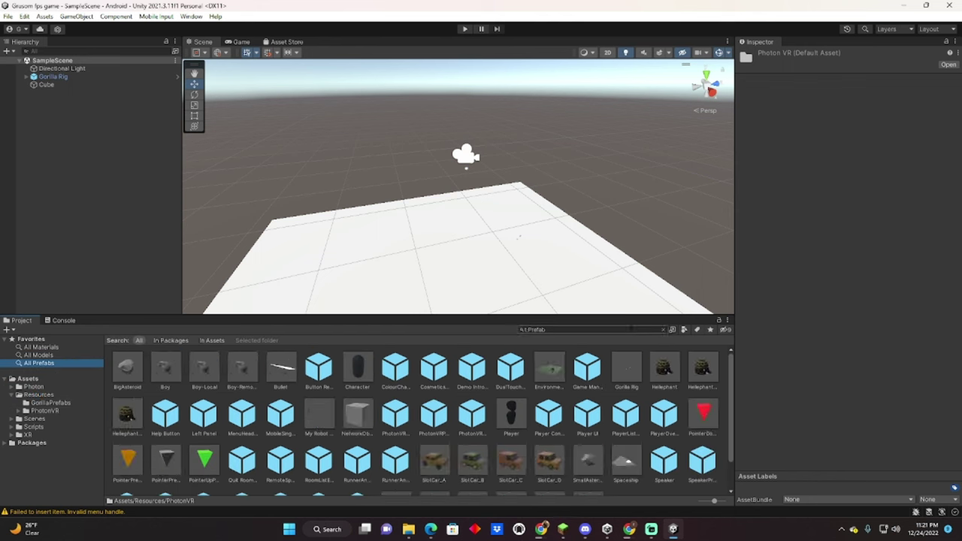
Search the project assets for "photon" and add the PhotonVRVoice, PhotonVRPlayerSpawner and PhotonVRManager prefabs to SampleScene.
left_click(560, 329)
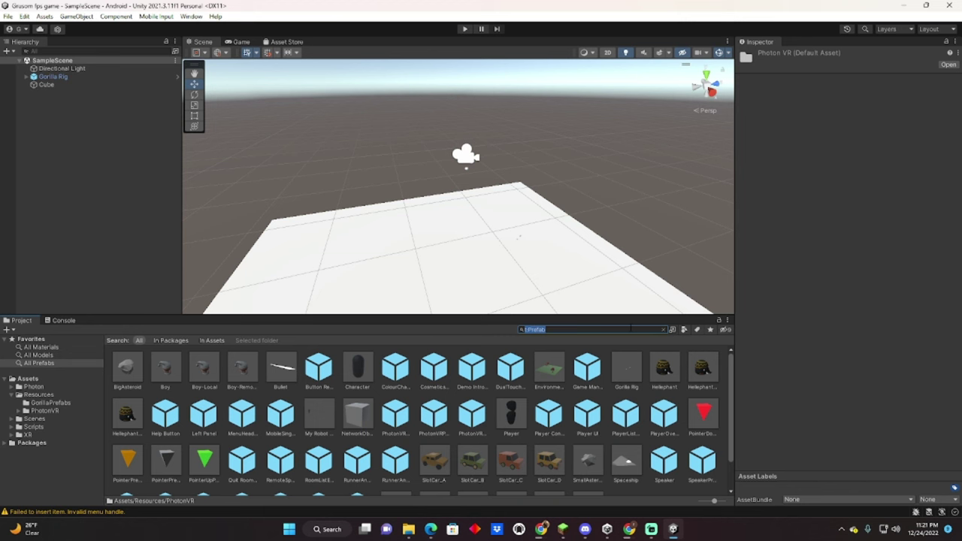
type("photon")
scroll(578, 408, "down", 10)
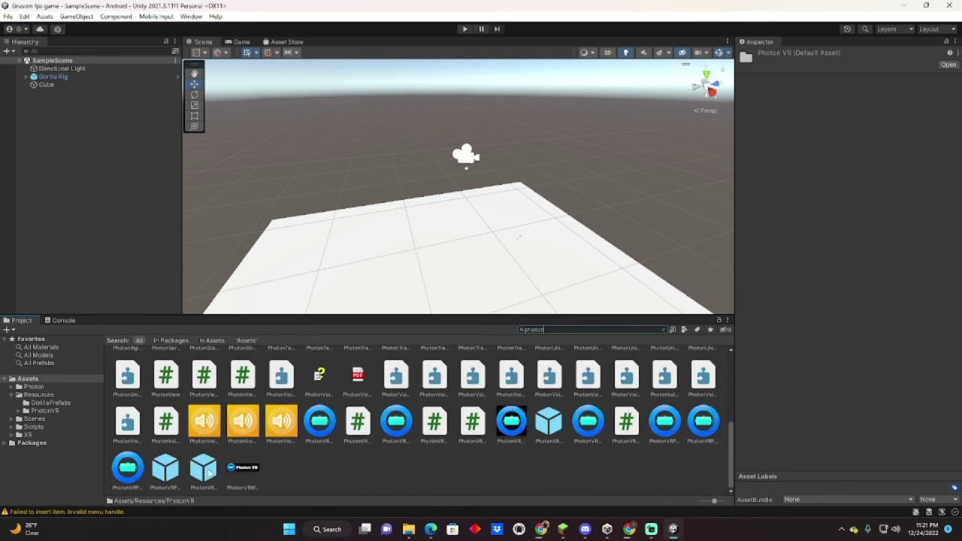
left_click(197, 471)
left_click_drag(202, 467, 75, 108)
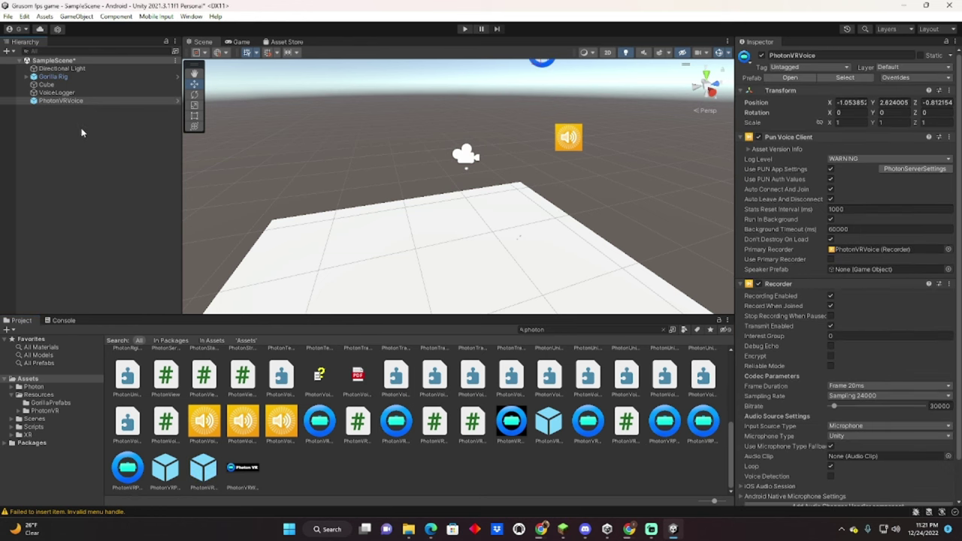
left_click(166, 473)
left_click_drag(165, 478, 53, 109)
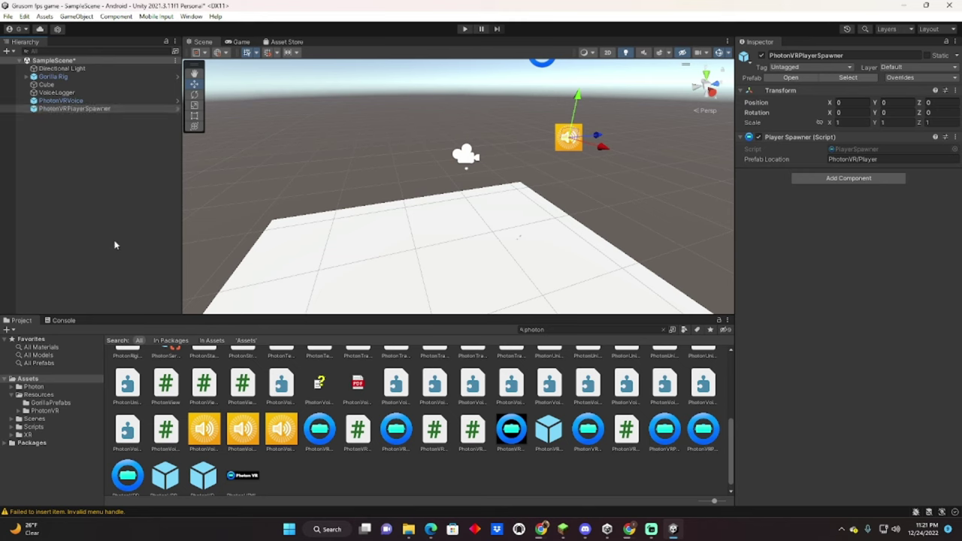
left_click(549, 431)
left_click_drag(548, 432, 126, 197)
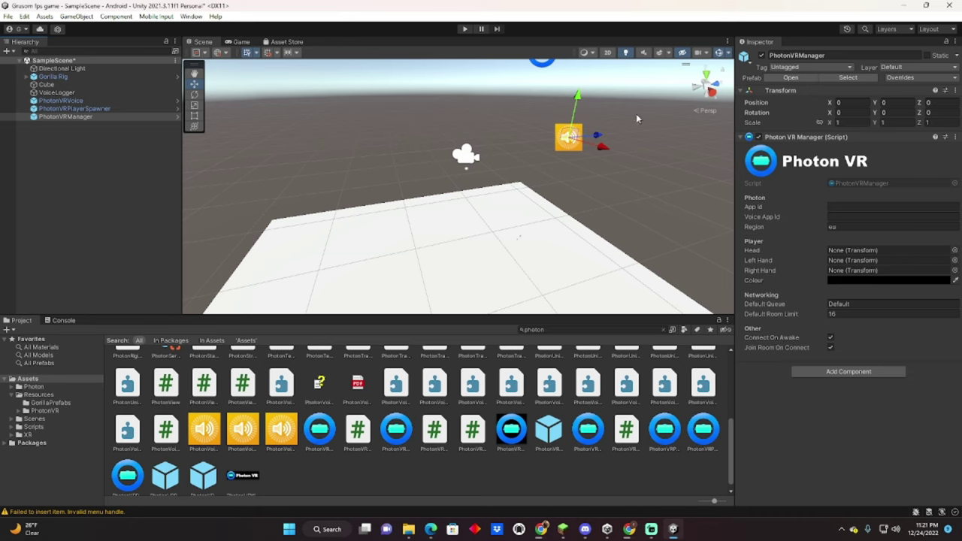
On PhotonVRManager, set the Photon region to us and assign Main Camera as the player's Head transform.
left_click_drag(636, 119, 576, 215, "alt")
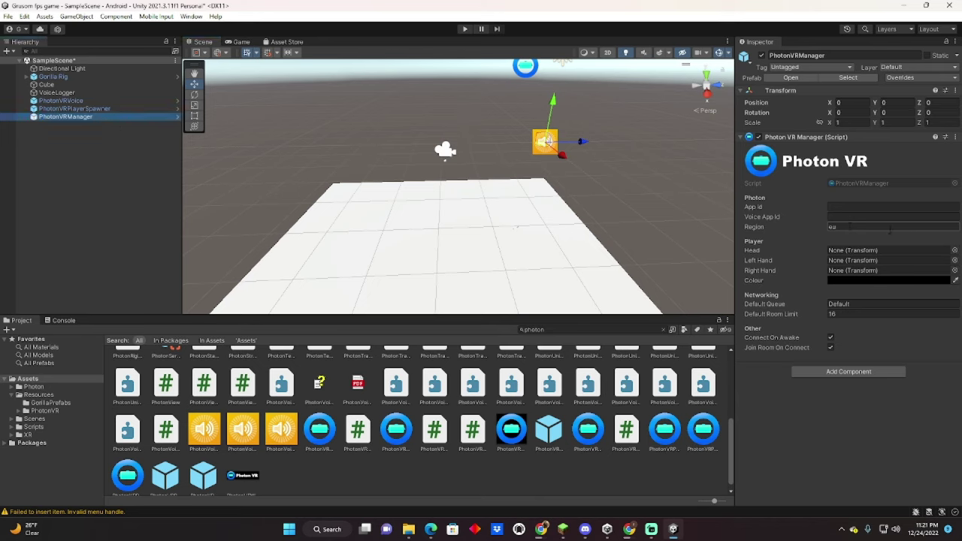
mouse_move(775, 227)
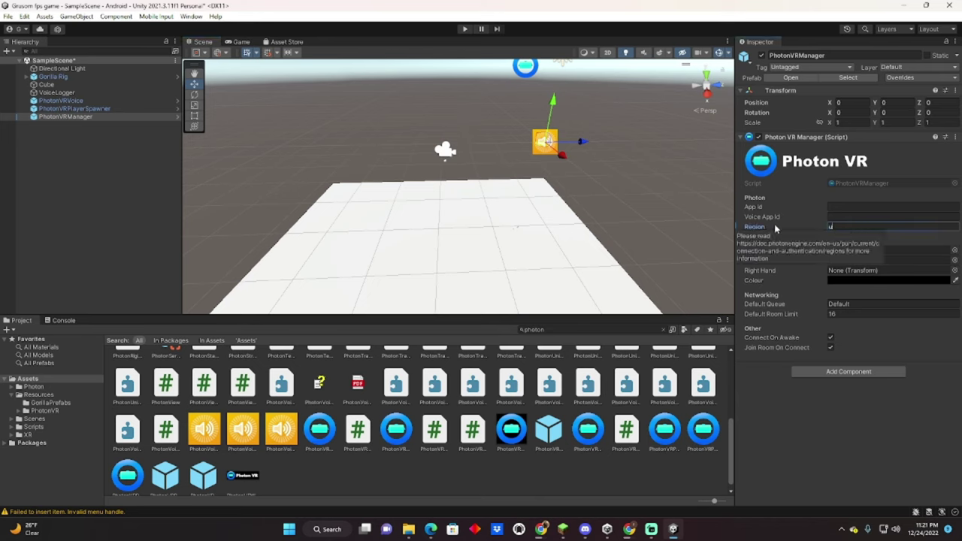
left_click(893, 438)
left_click(865, 207)
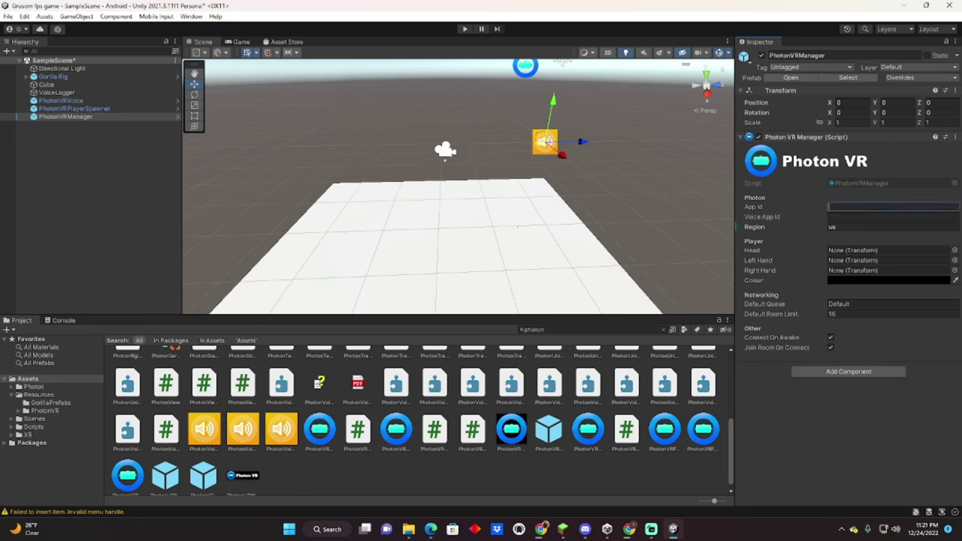
left_click(954, 251)
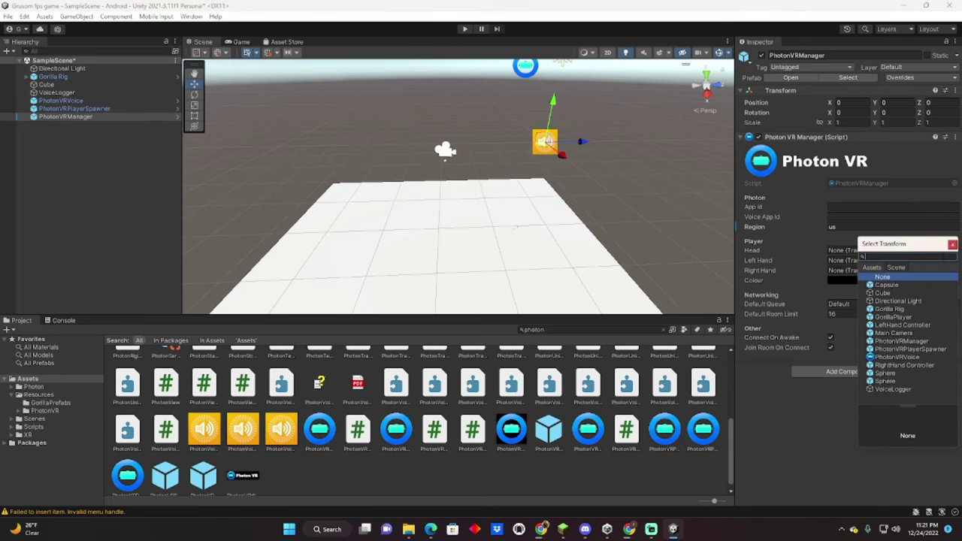
double_click(921, 285)
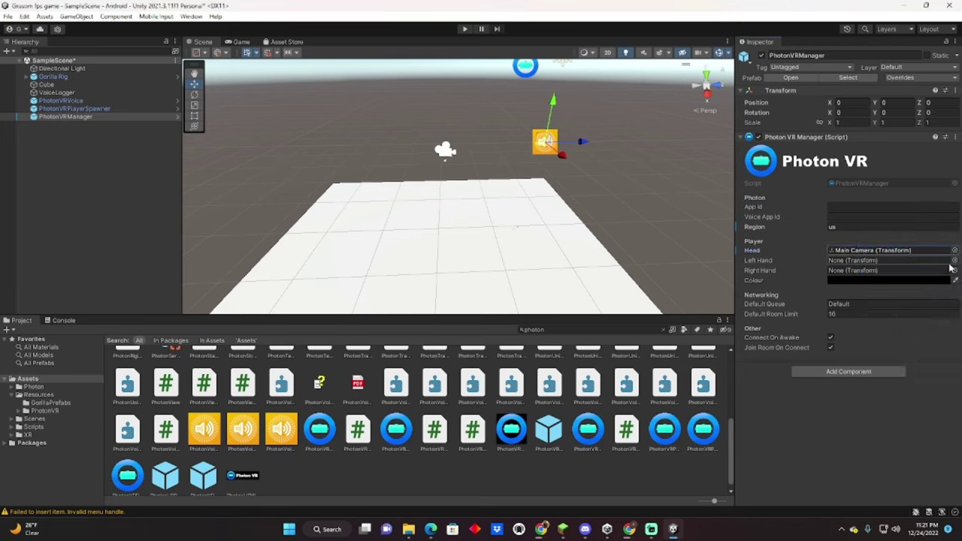
Assign LeftHand Controller and RightHand Controller as the player's Left Hand and Right Hand transforms and set the default room limit to 10.
left_click(954, 259)
type("le")
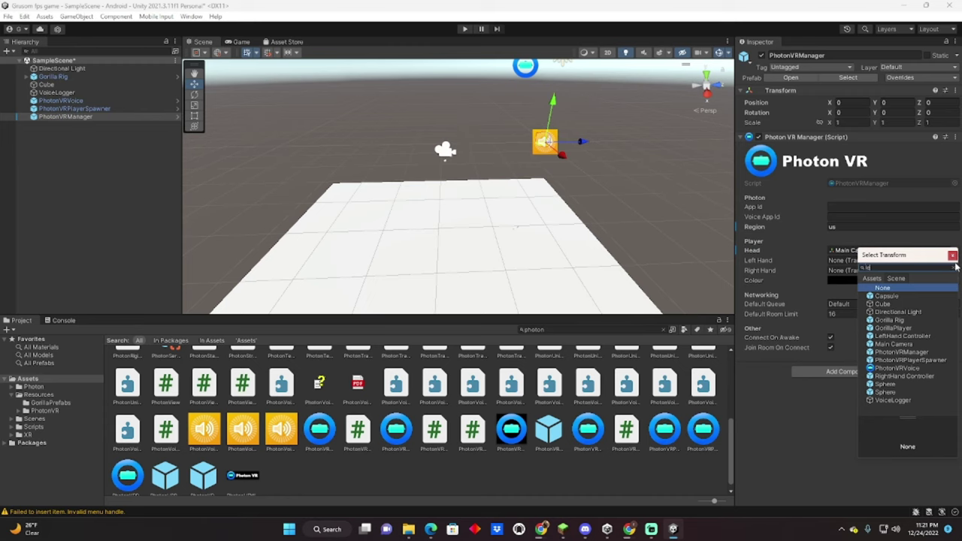
type("ft")
key("Escape")
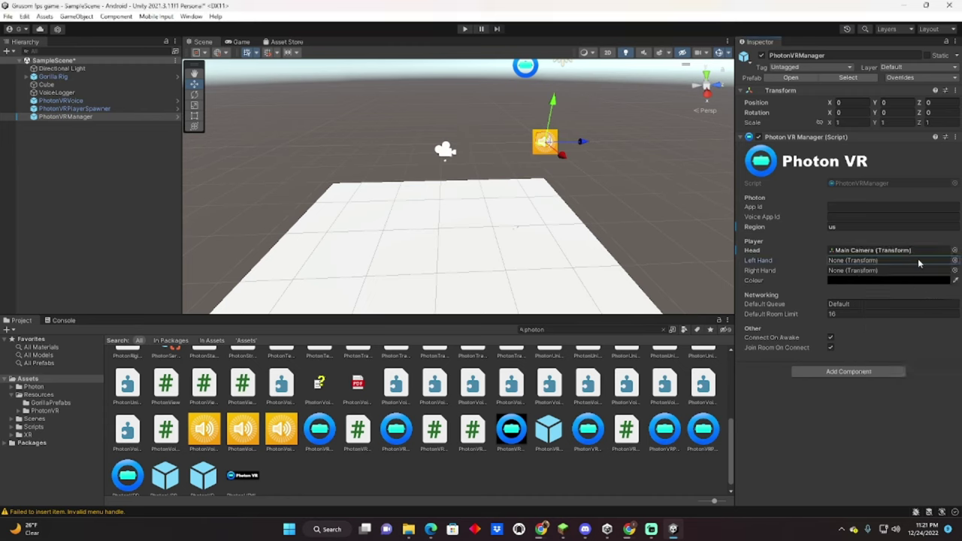
left_click(954, 261)
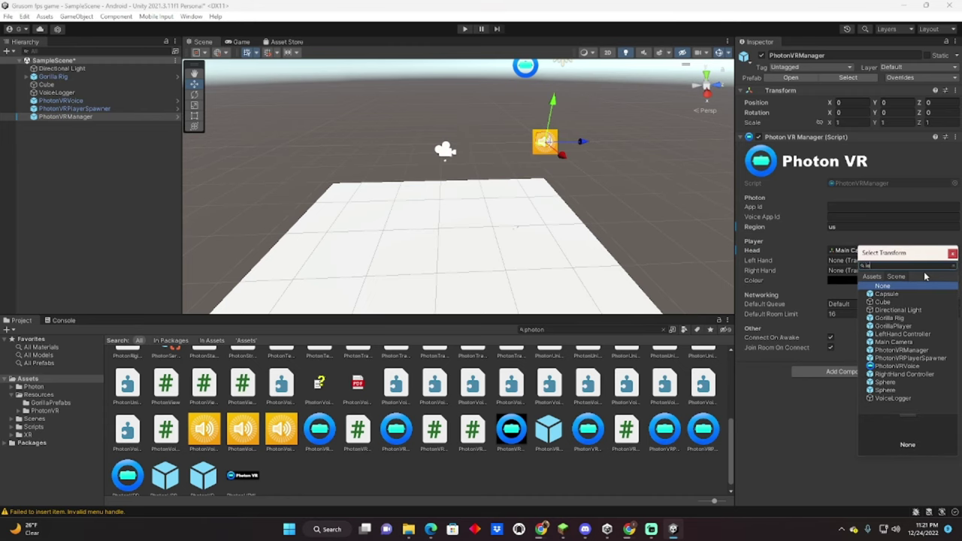
double_click(910, 294)
left_click(951, 271)
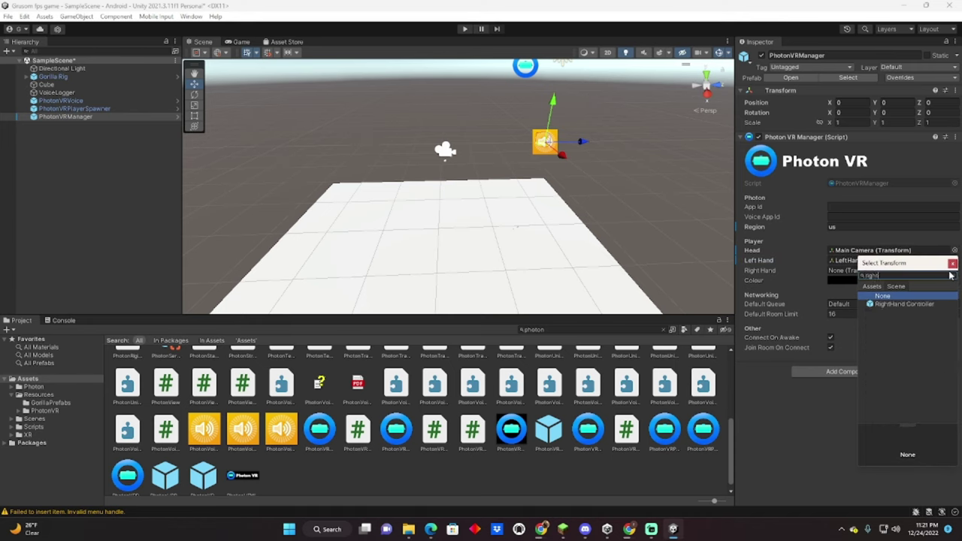
double_click(931, 304)
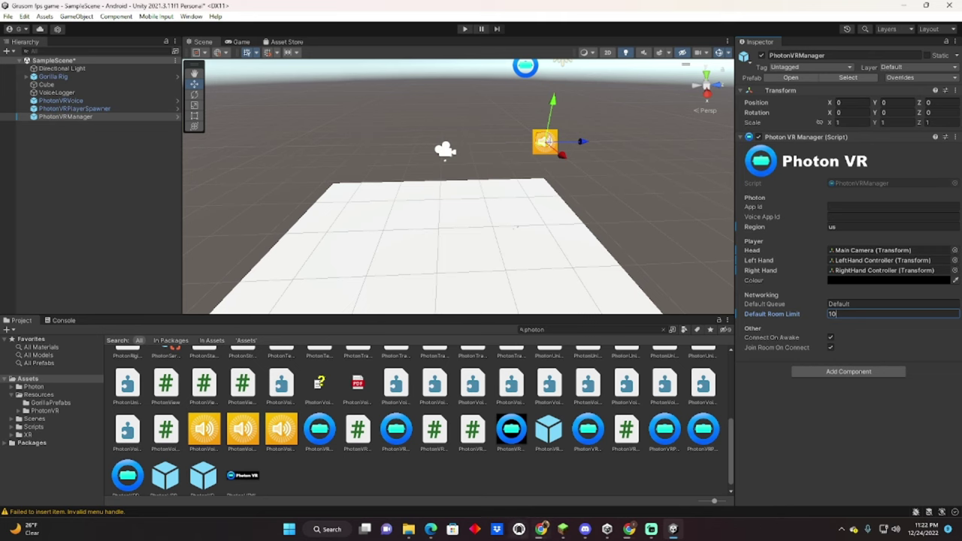
Switch to the browser and open the Photon Engine dashboard's list of cloud apps in a new tab.
left_click(540, 528)
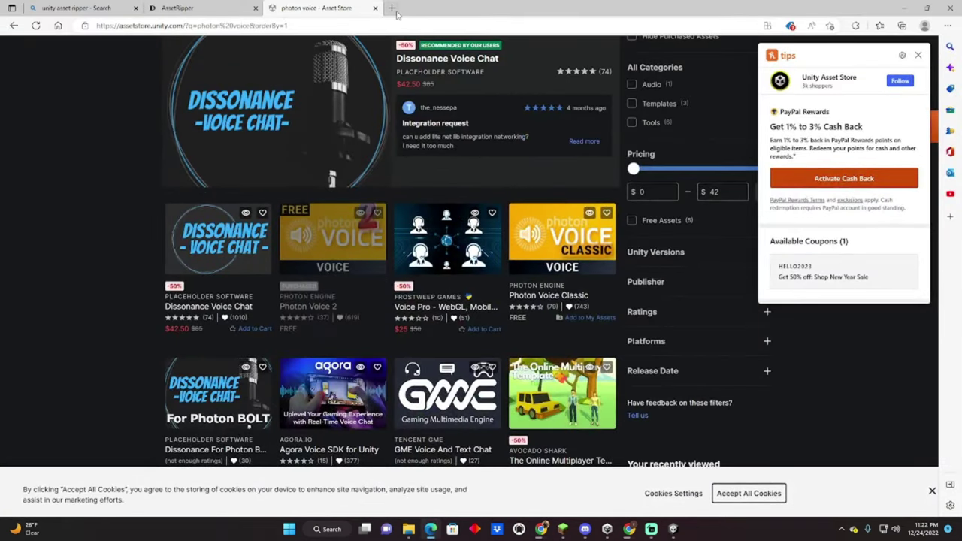
left_click(391, 9)
type("pho")
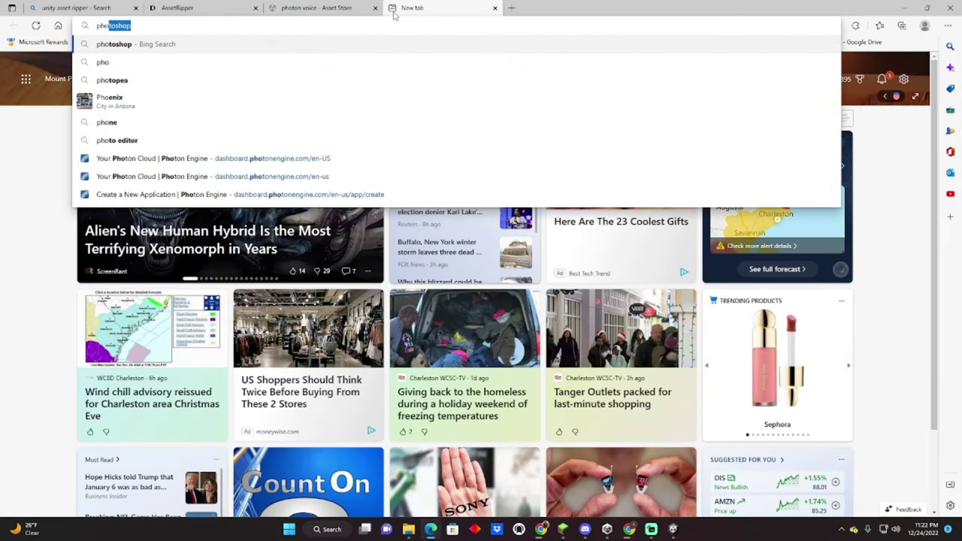
left_click(273, 195)
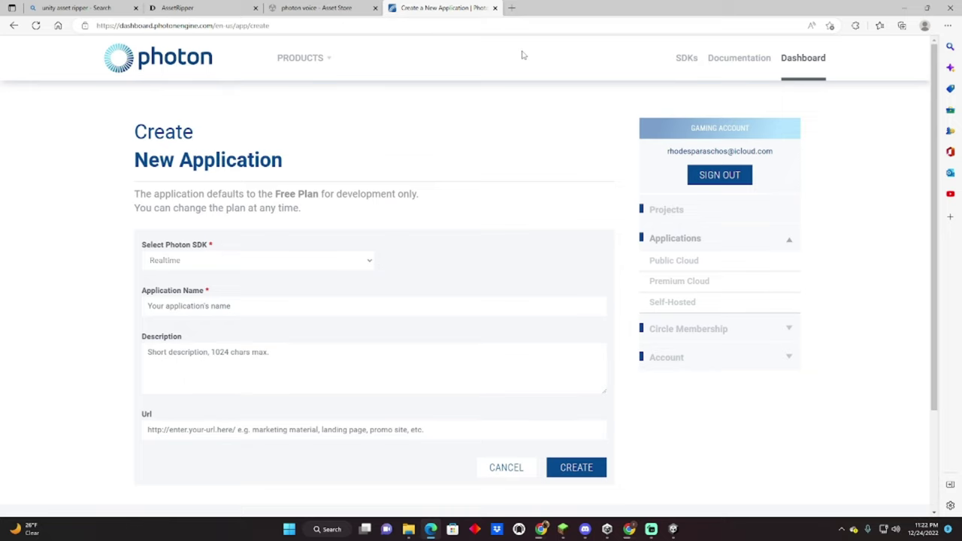
left_click(172, 58)
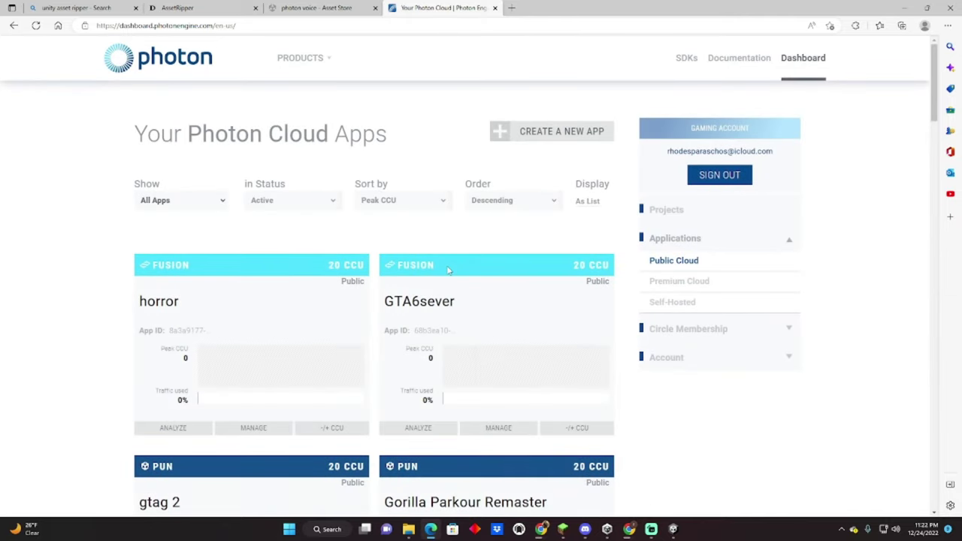
Create a new Photon application with the PUN SDK, named "gdgfgdrg".
left_click(552, 141)
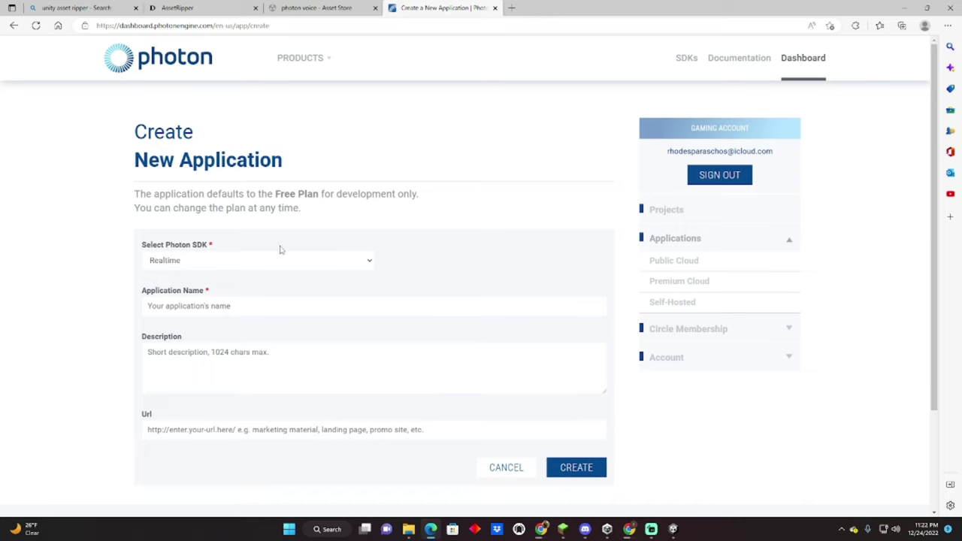
left_click(263, 260)
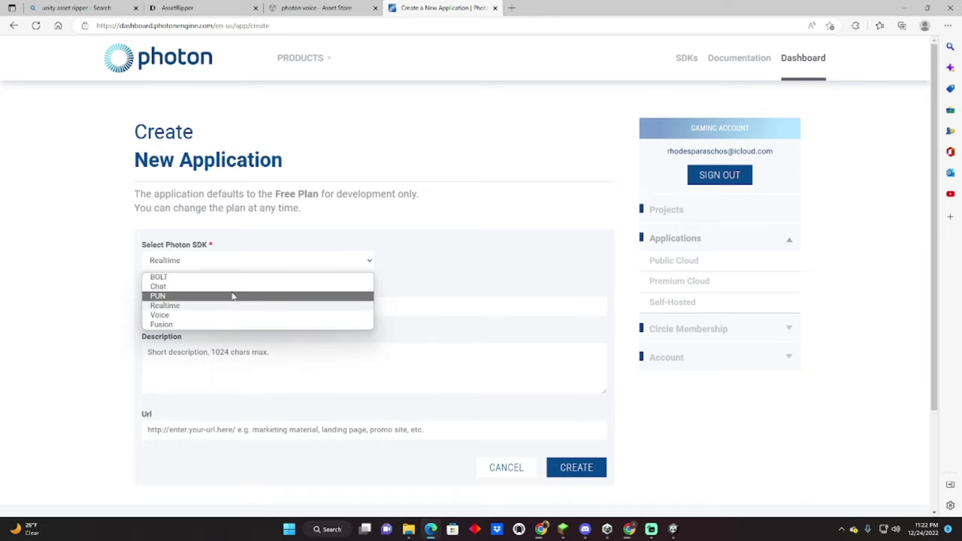
left_click(232, 296)
left_click(205, 308)
type("gdgfgdrg")
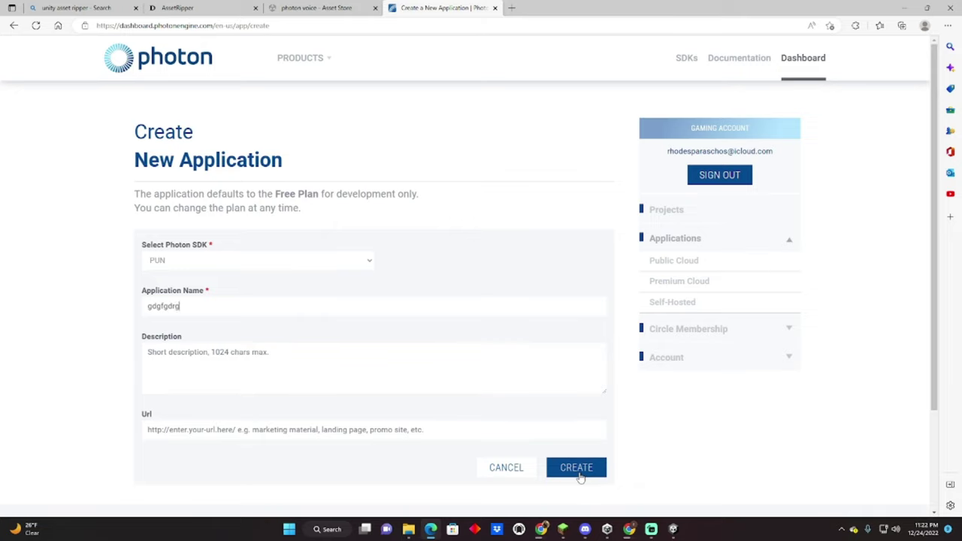
left_click(579, 473)
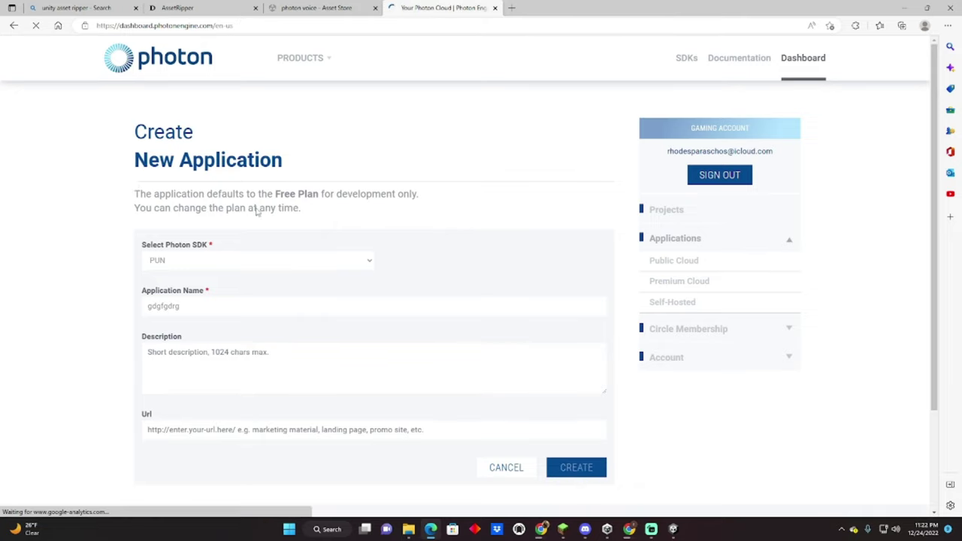
Copy the App ID of the new gdgfgdrg PUN app and paste it into PhotonVRManager's App Id in Unity.
scroll(371, 243, "down", 10)
scroll(375, 237, "down", 4)
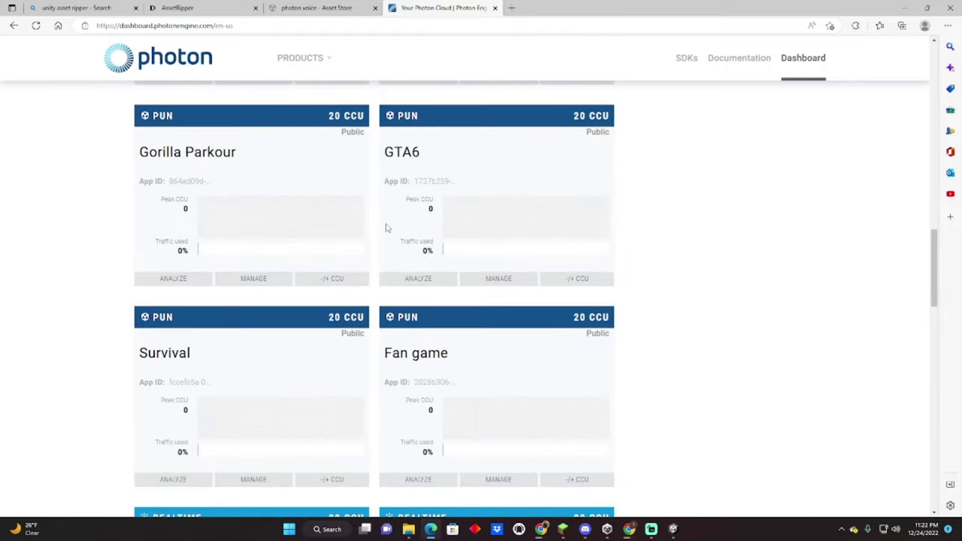
scroll(420, 195, "up", 3)
left_click(438, 123)
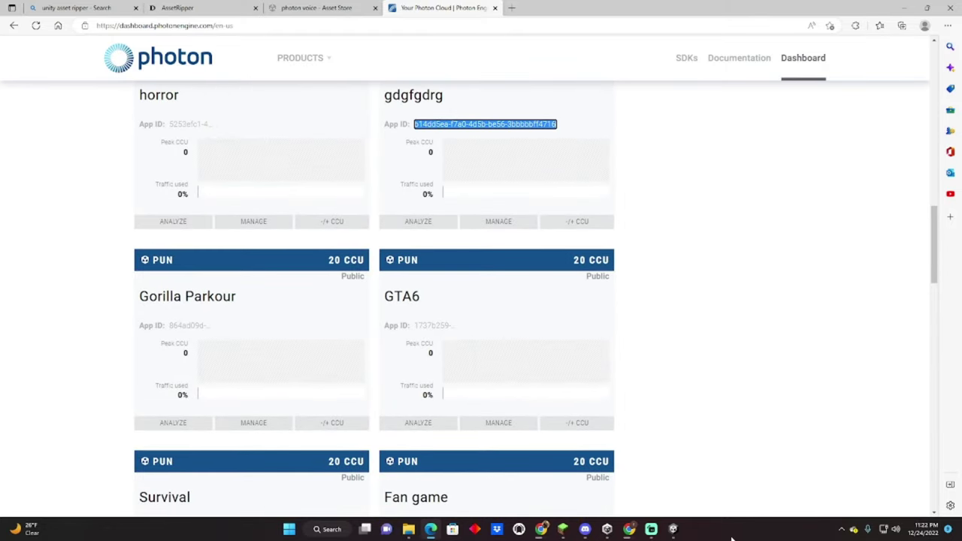
left_click(672, 529)
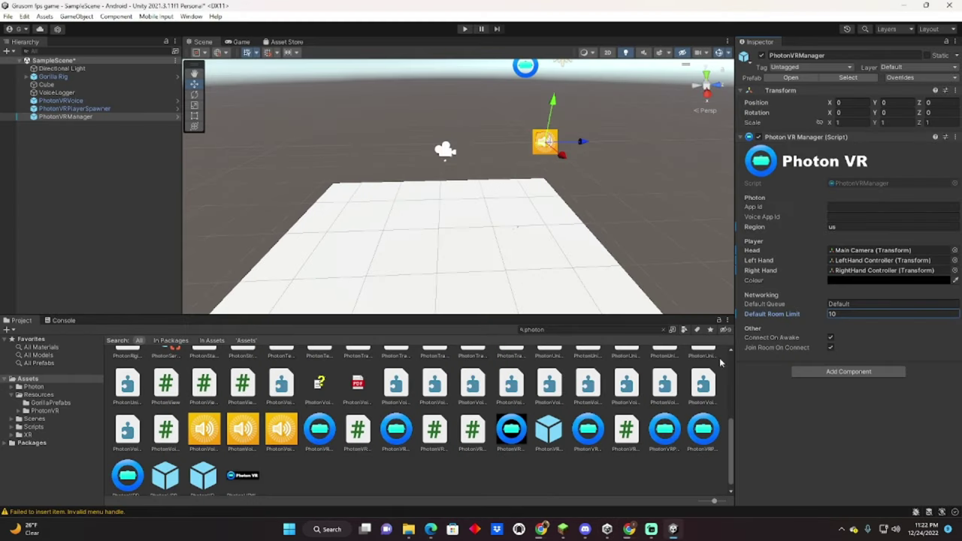
left_click(829, 207)
key("ctrl+v")
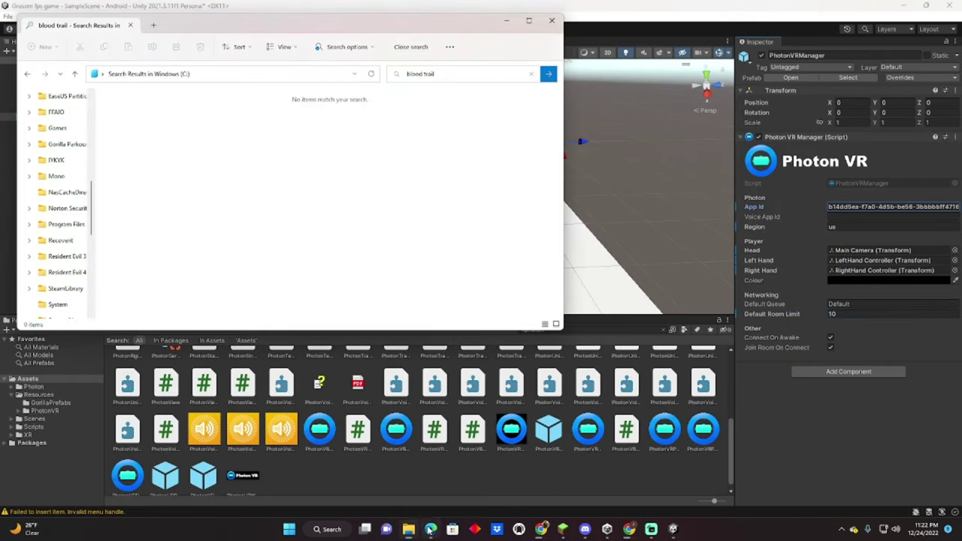
Return to the Photon dashboard in the browser and create a new application with the Voice SDK, named "fsdfsed".
left_click(431, 529)
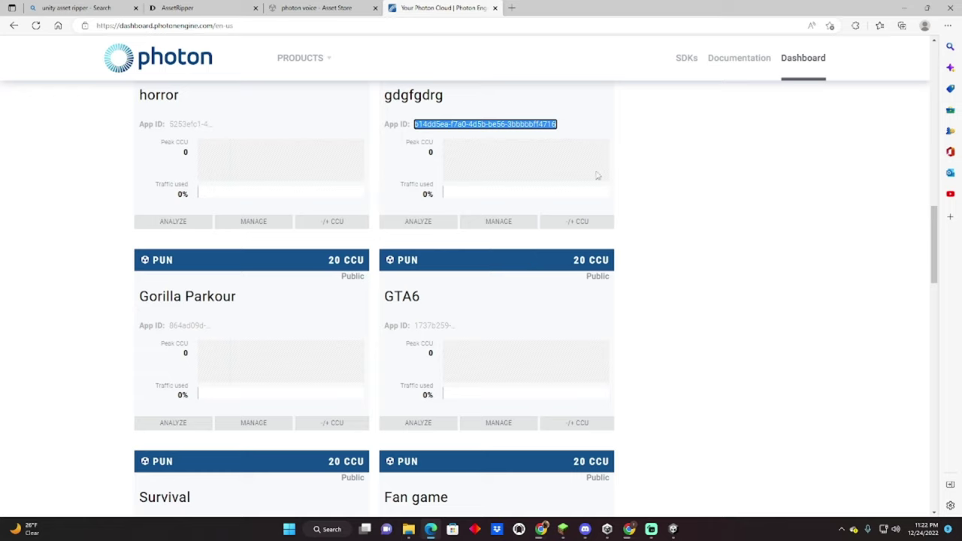
scroll(747, 251, "up", 5)
scroll(747, 250, "up", 5)
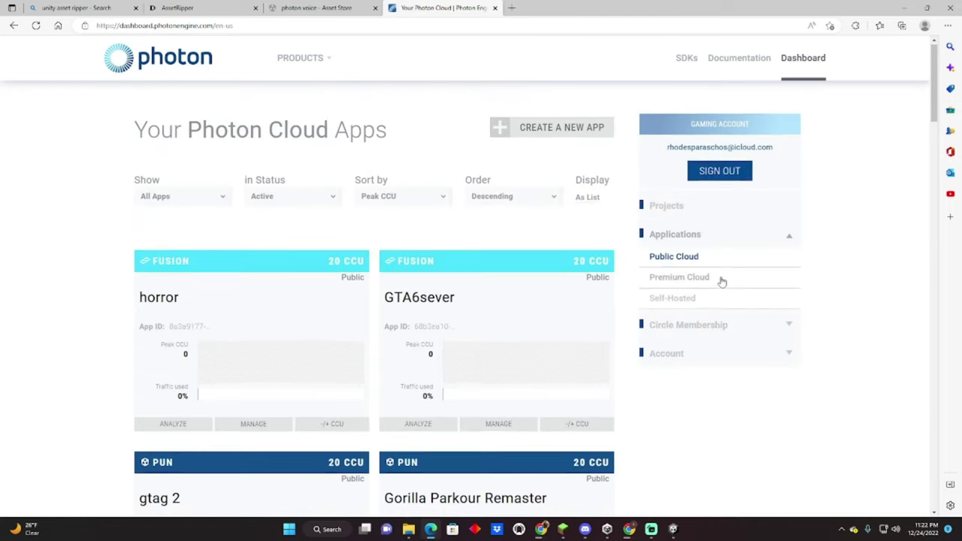
left_click(597, 143)
left_click(232, 260)
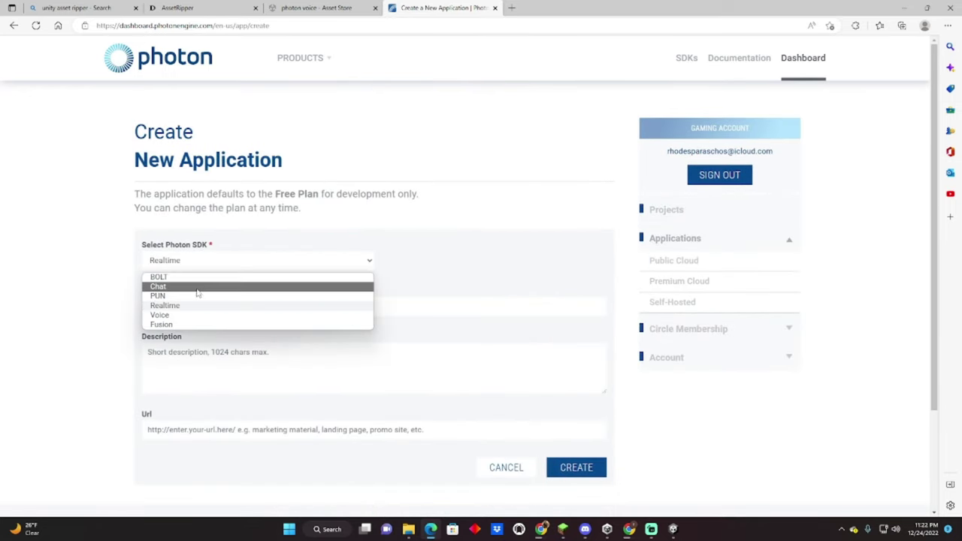
left_click(167, 315)
left_click(253, 312)
type("fsdfsed")
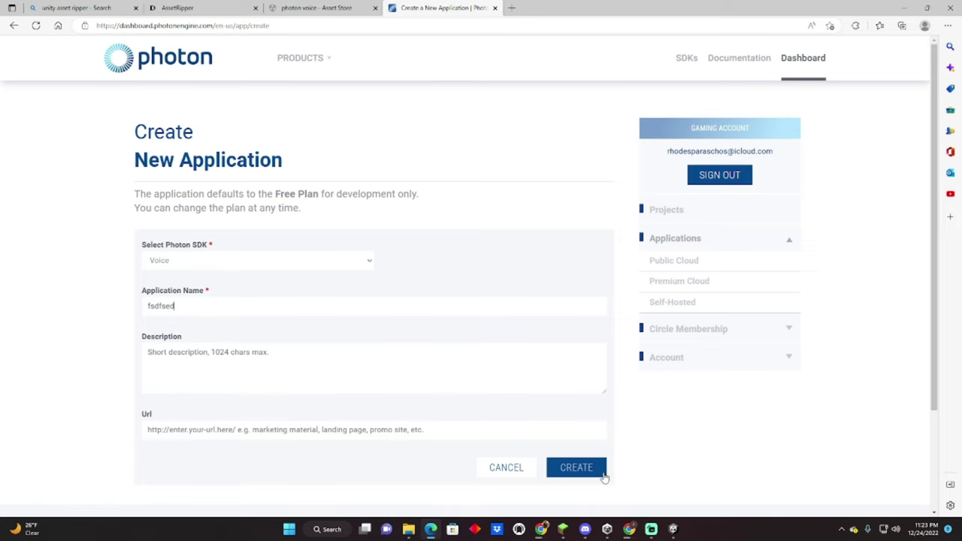
left_click(601, 474)
Copy the App ID of the new fsdfsed Voice app and paste it into PhotonVRManager's Voice App Id in Unity.
scroll(593, 449, "down", 2)
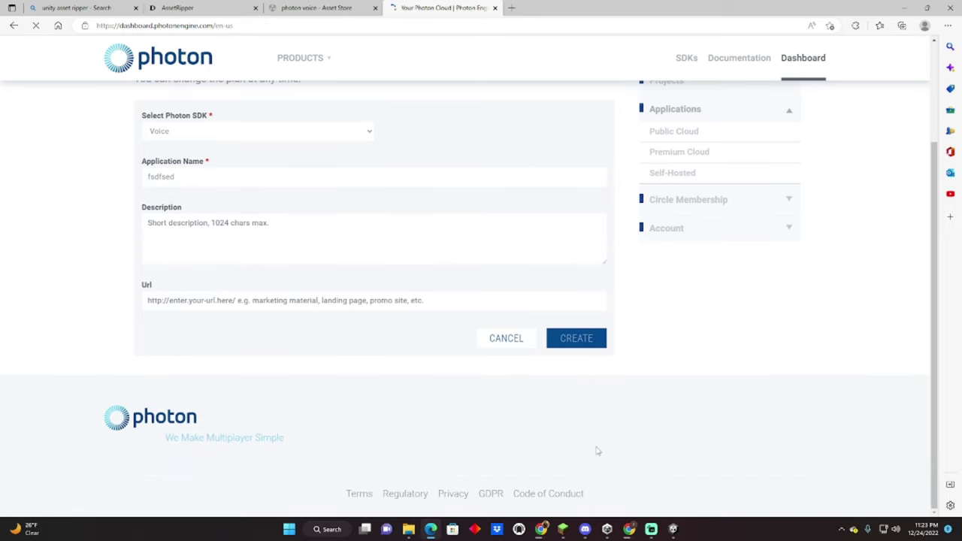
scroll(234, 340, "down", 5)
scroll(239, 342, "down", 15)
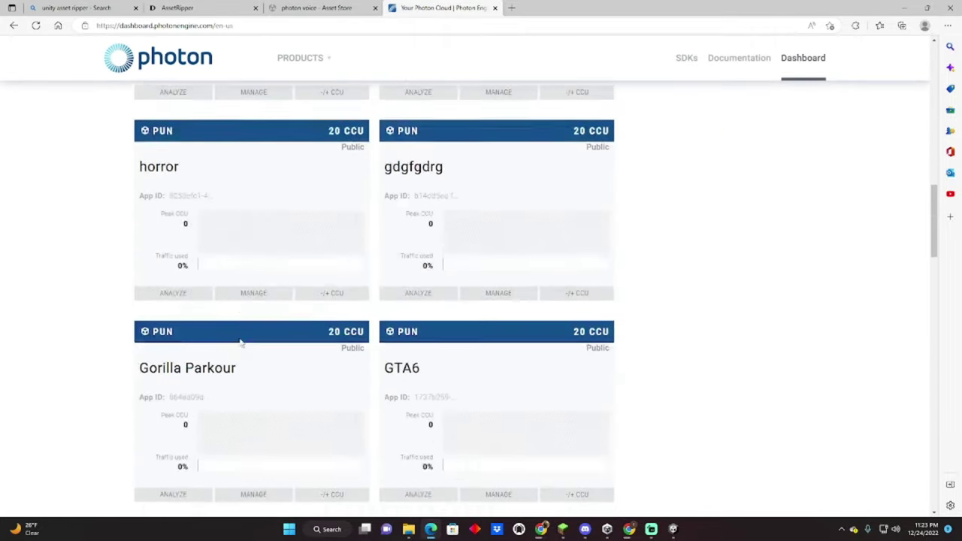
scroll(249, 334, "up", 3)
scroll(248, 333, "down", 10)
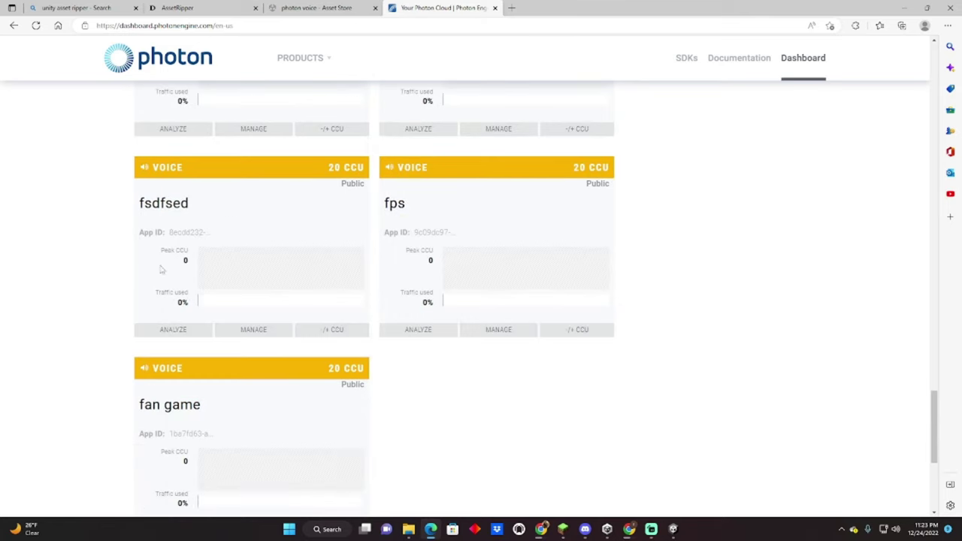
left_click(194, 233)
key("ctrl+c")
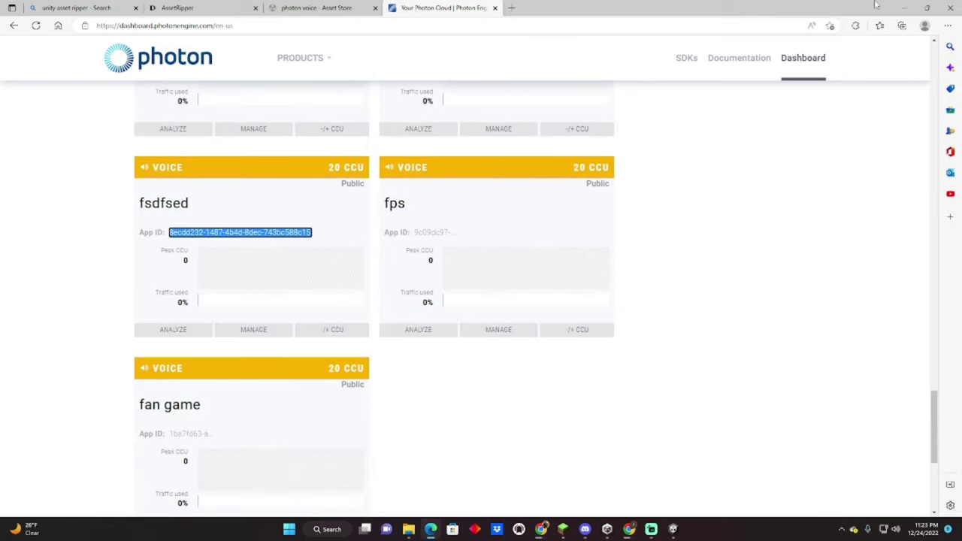
left_click(904, 7)
left_click(871, 236)
key("ctrl+v")
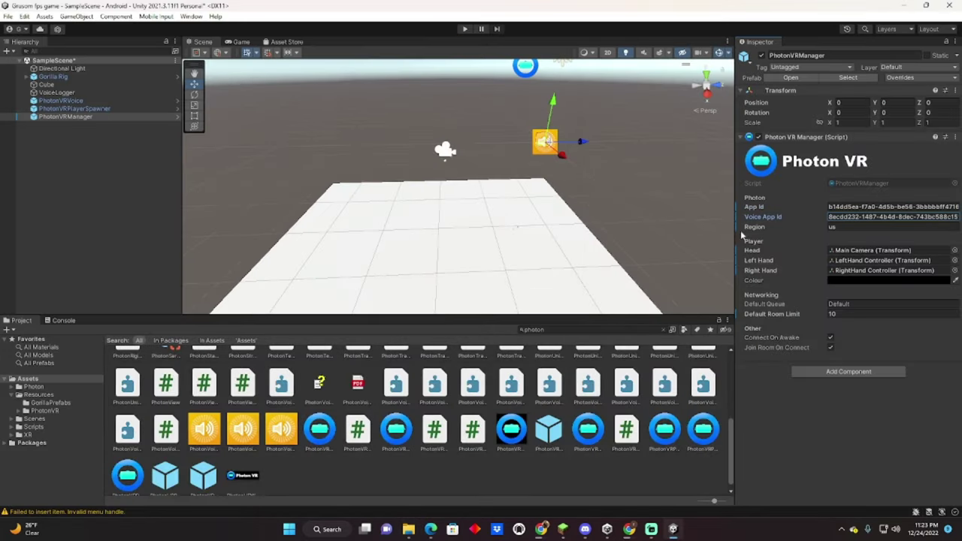
Move PhotonVRPlayerSpawner in the scene to the Gorilla Rig's position at the edge of the white platform.
left_click(832, 446)
right_click_drag(585, 230, 518, 188)
left_click(76, 108)
left_click_drag(542, 156, 448, 158)
right_click_drag(449, 158, 334, 143)
Review the VoiceLogger, PhotonVRVoice and Gorilla Rig objects and examine the rig up close in the scene.
left_click(74, 92)
left_click(74, 100)
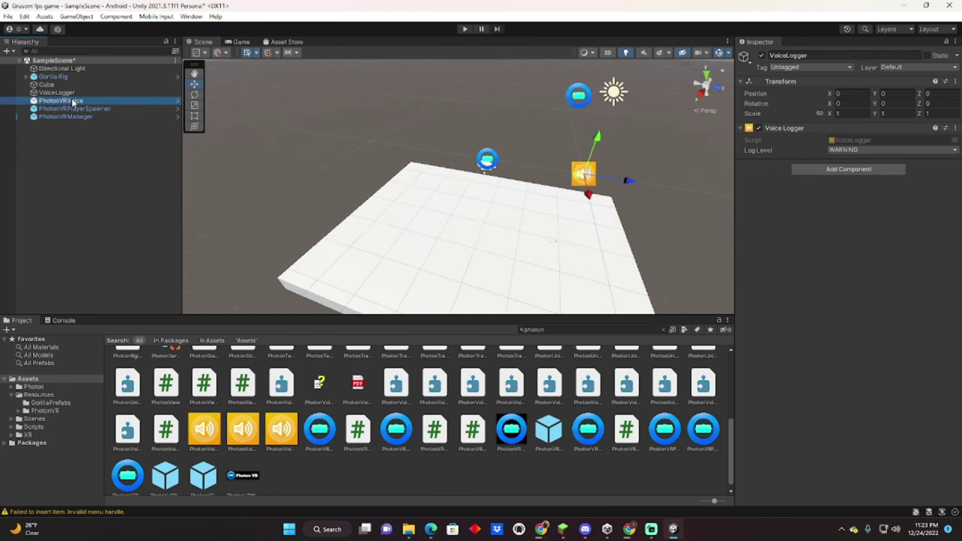
left_click(75, 76)
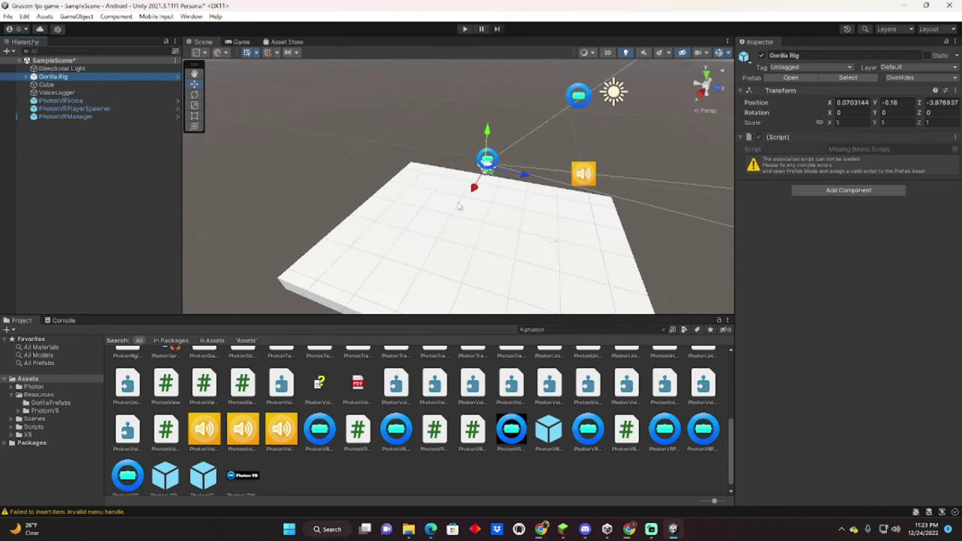
right_click_drag(458, 206, 478, 263)
scroll(353, 434, "up", 5)
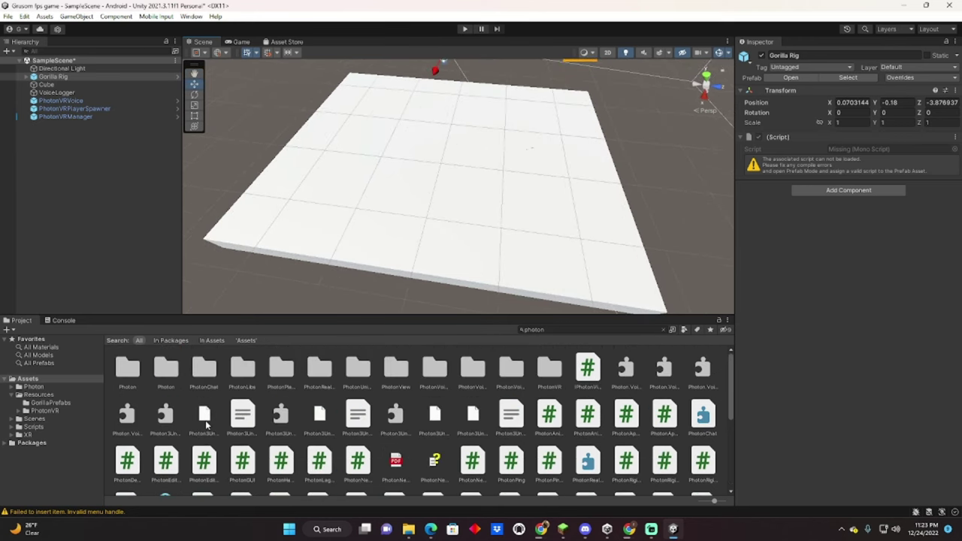
left_click(49, 380)
right_click_drag(332, 266, 391, 136)
key("f")
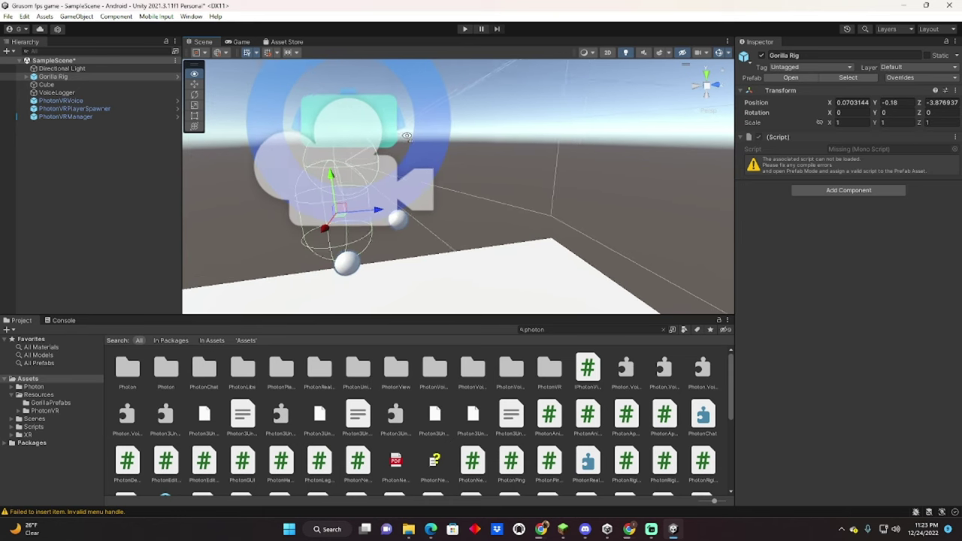
Look over the Android build settings and close them without building.
left_click(7, 15)
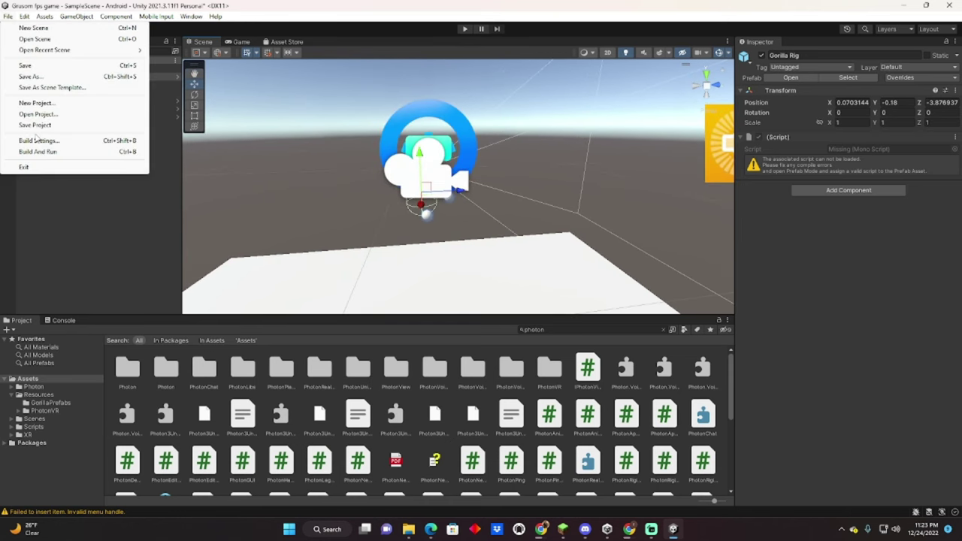
left_click(37, 140)
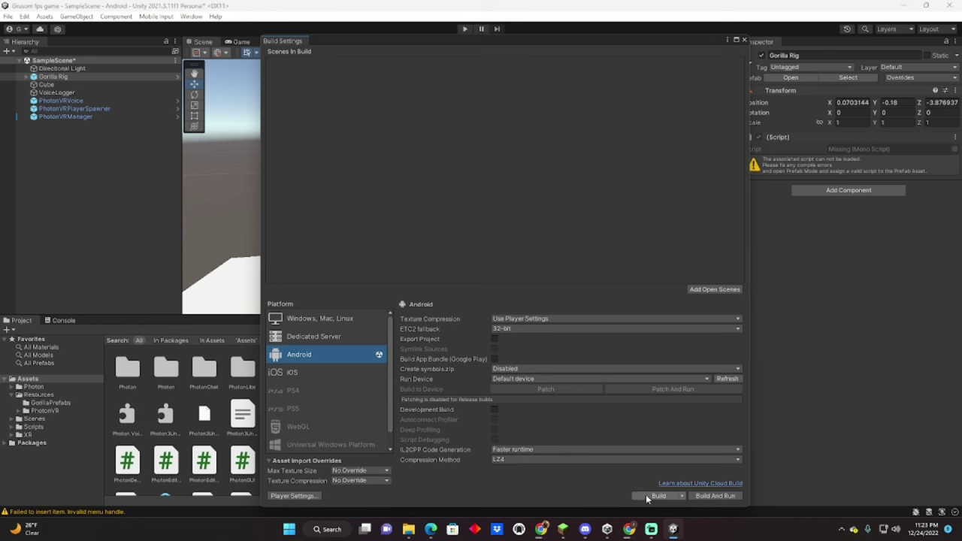
left_click(743, 41)
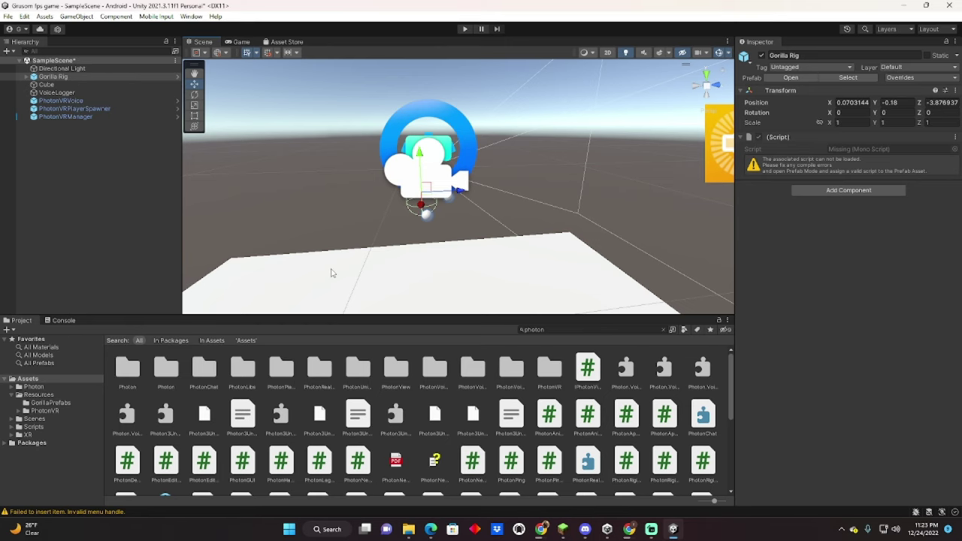
right_click_drag(333, 273, 287, 223)
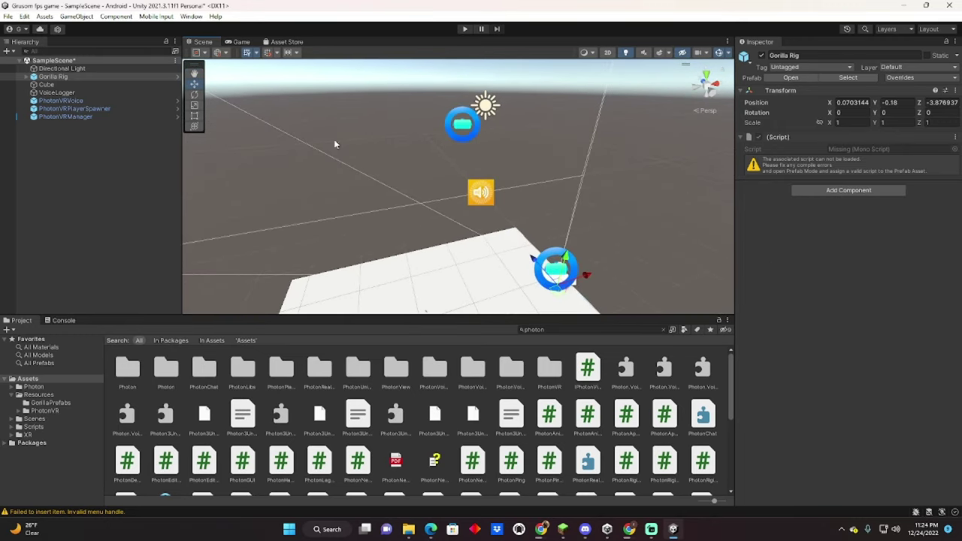
left_click(675, 529)
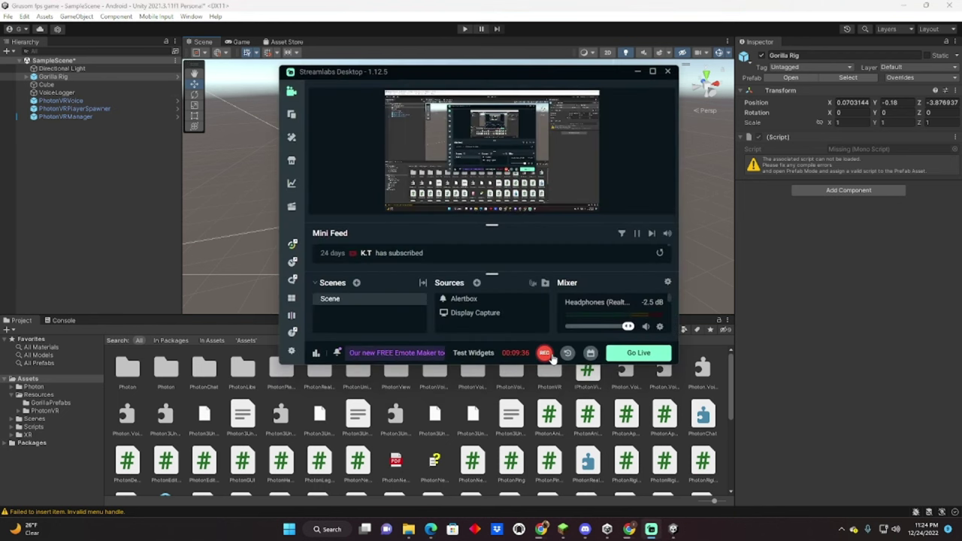